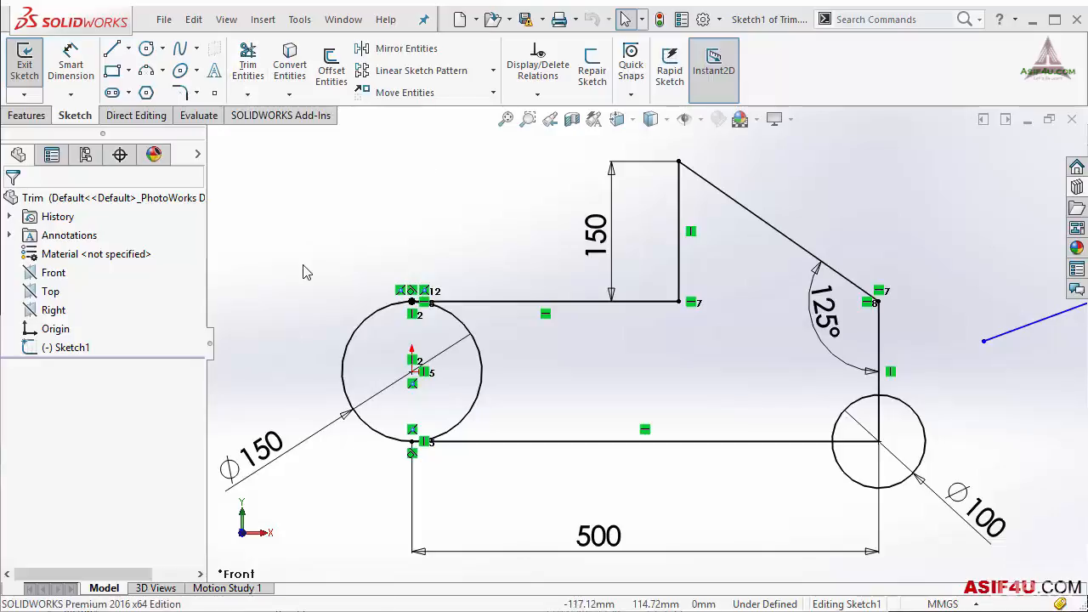
Start and then close Trim Entities from the sketch shortcut tools without trimming
key(s)
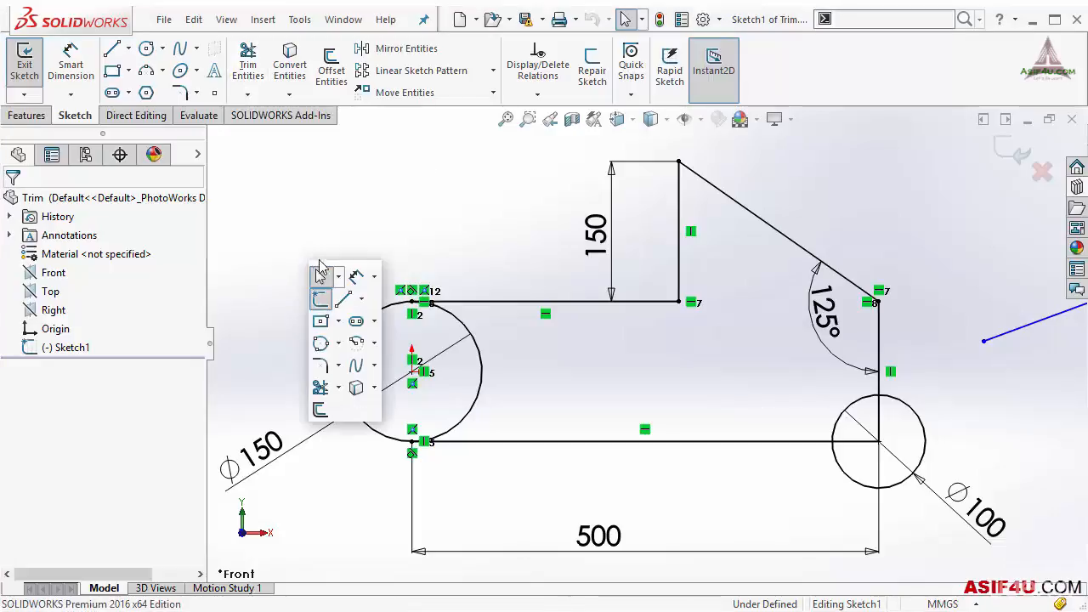
click(321, 388)
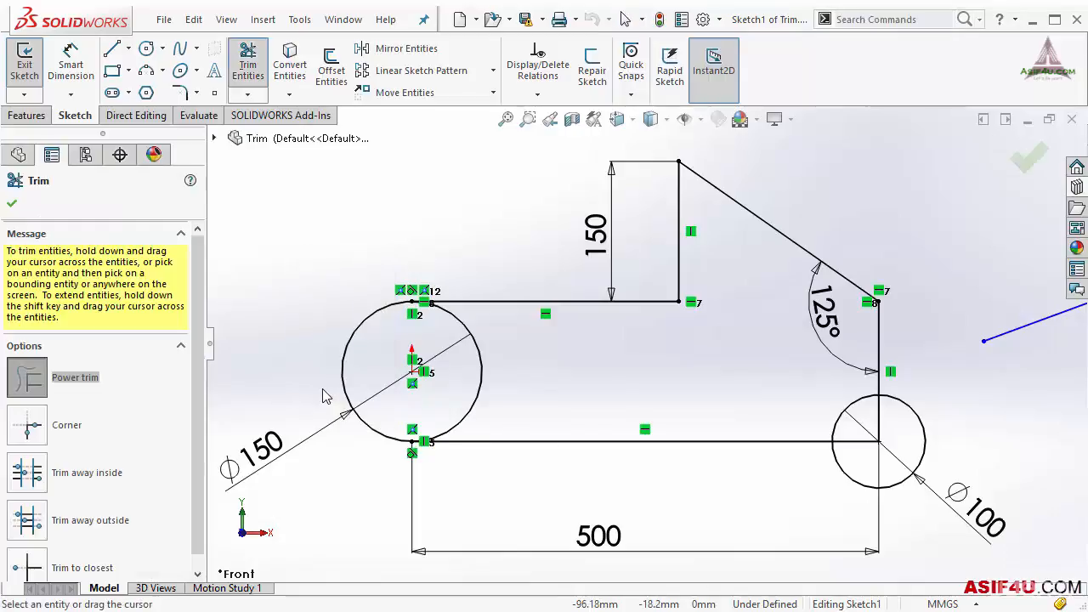
scroll(204, 340, down, 1)
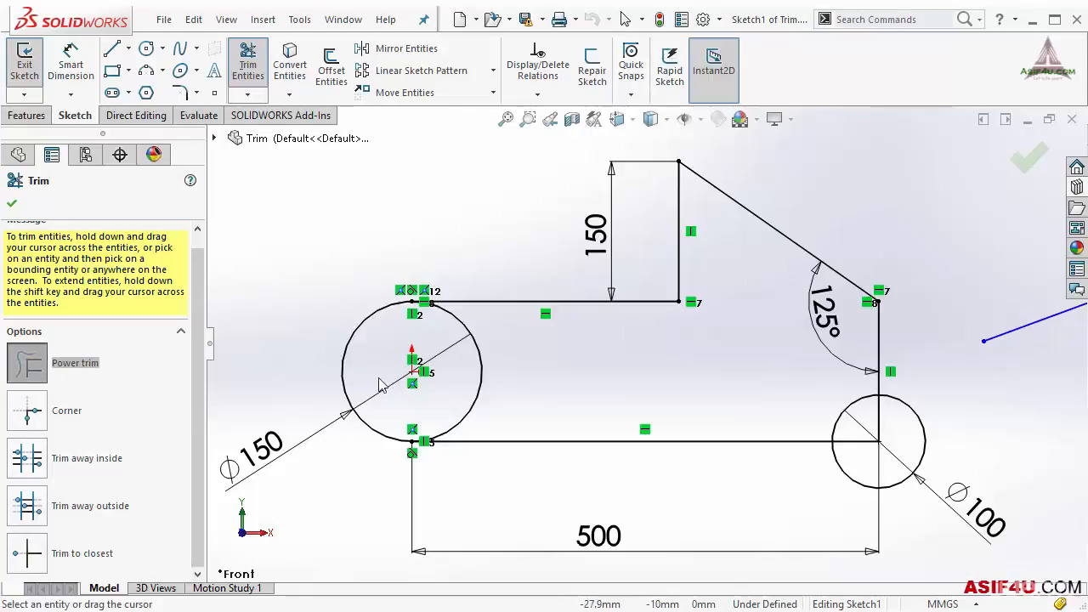
click(12, 204)
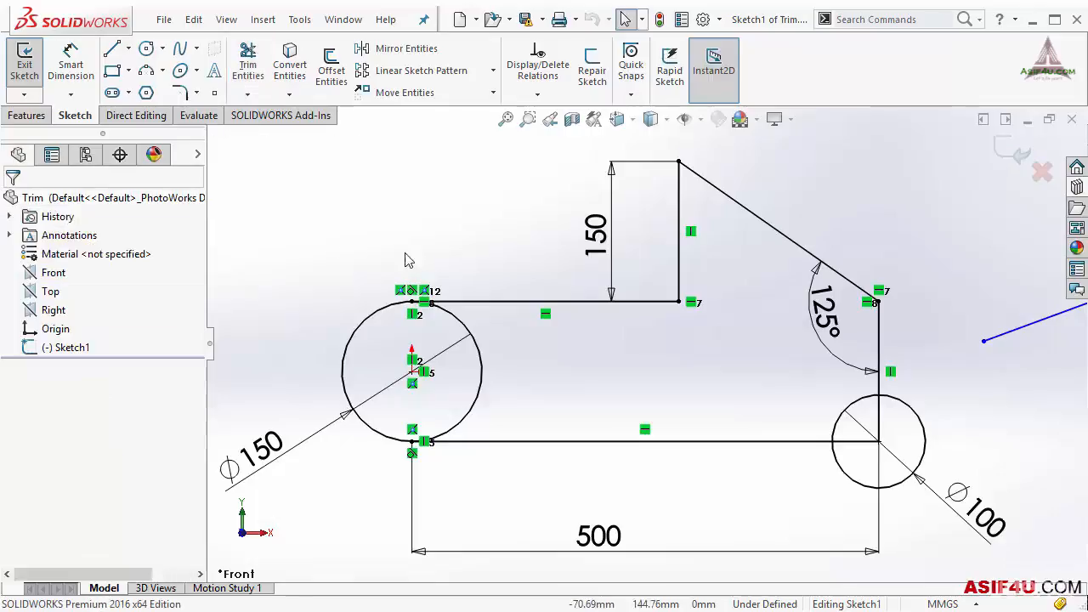
scroll(498, 367, down, 2)
scroll(499, 367, down, 2)
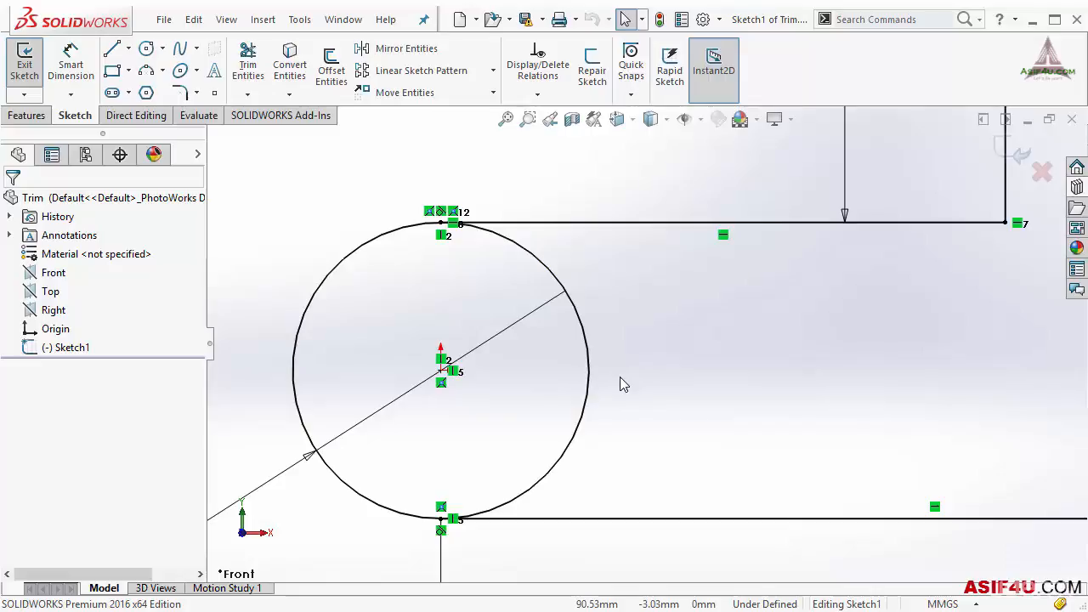
Make the Ø150 circle construction geometry and draw a 3 Point Arc over its left half
click(588, 391)
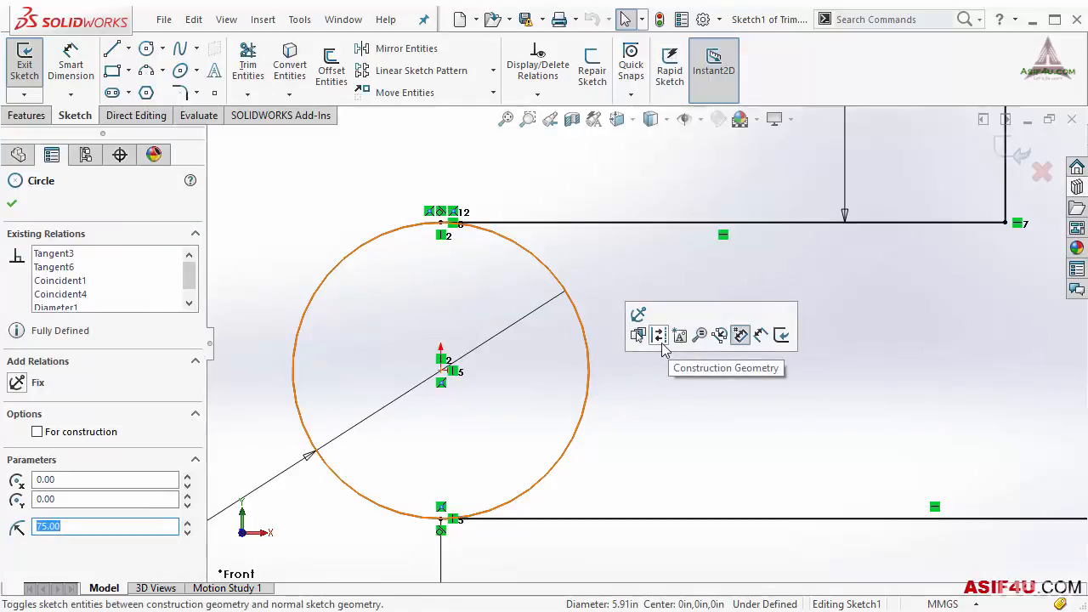
click(658, 334)
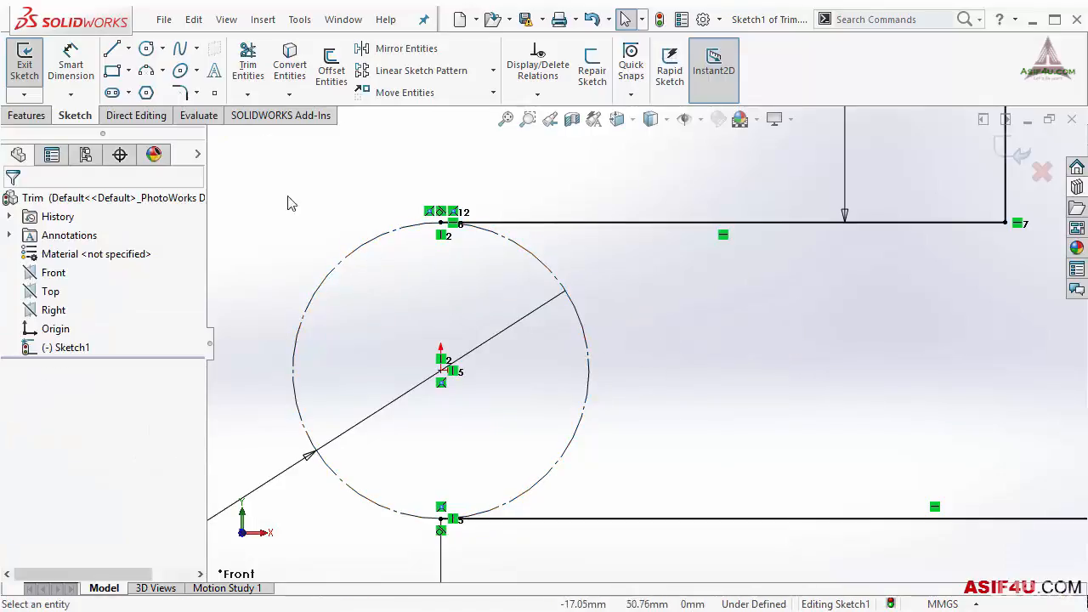
click(147, 70)
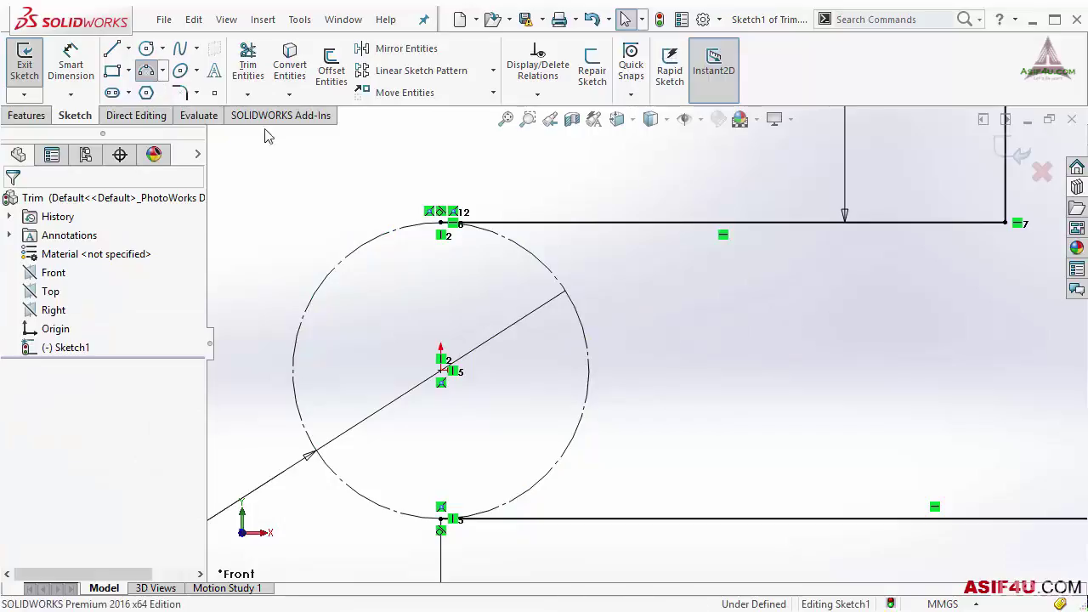
click(442, 222)
click(440, 518)
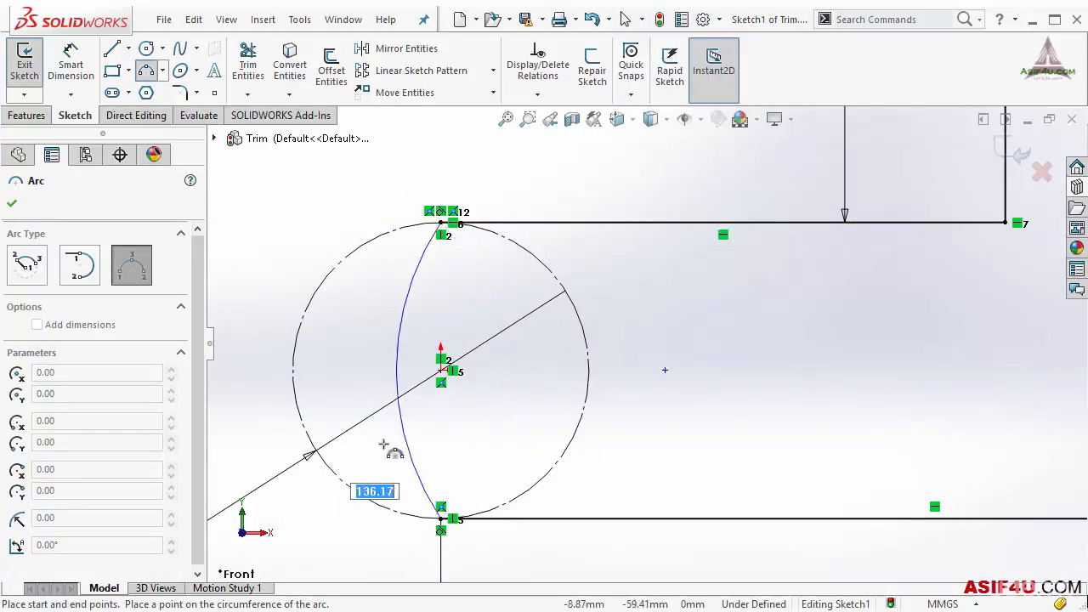
click(280, 396)
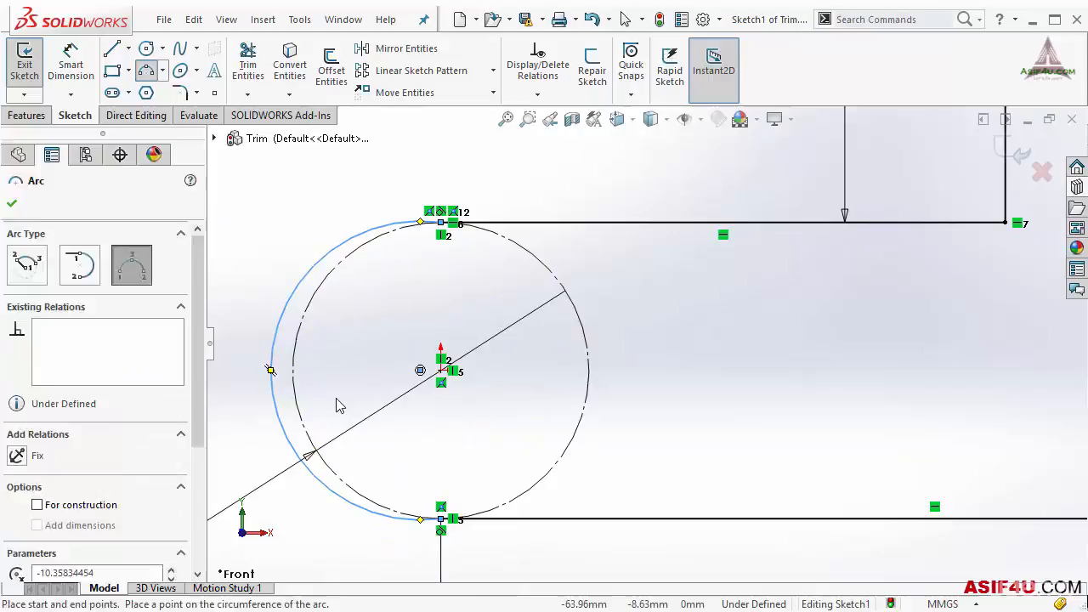
key(Escape)
Add a Coradial relation between the new arc and the construction circle
click(289, 406)
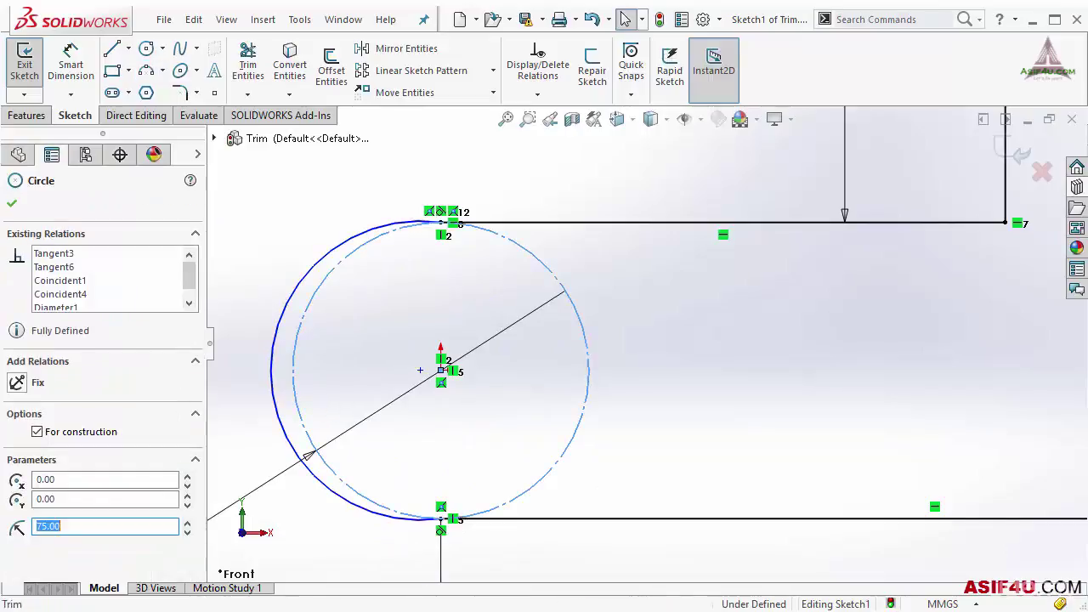
ctrl+click(289, 406)
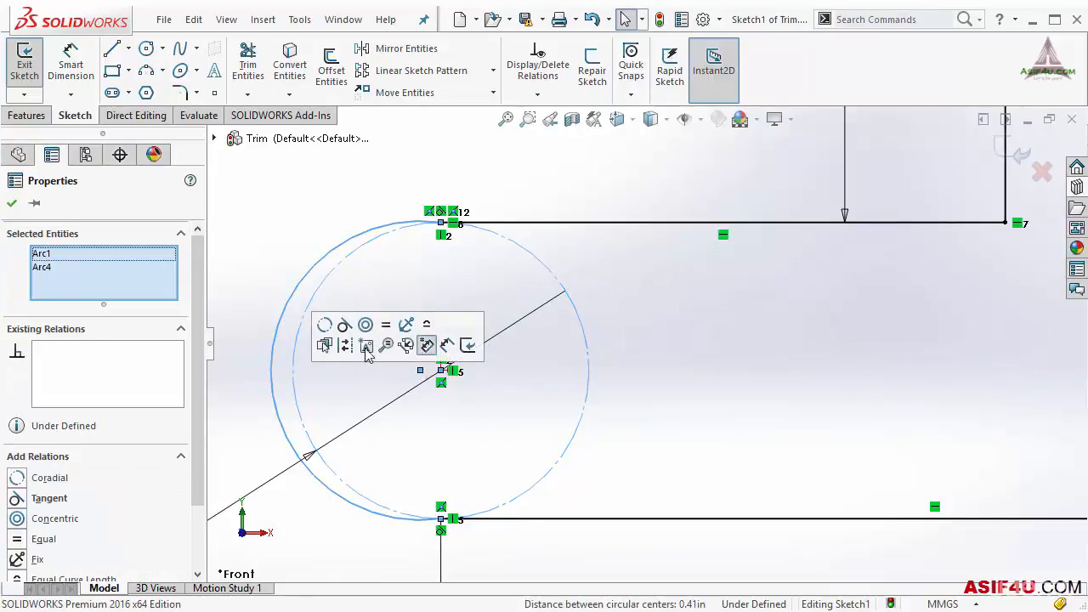
click(326, 328)
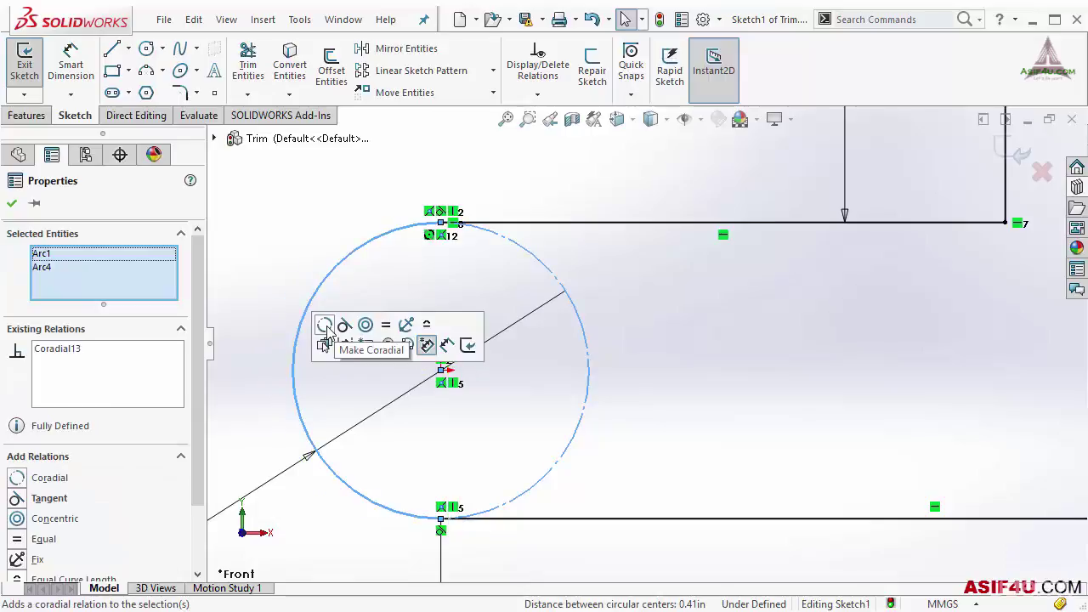
click(357, 204)
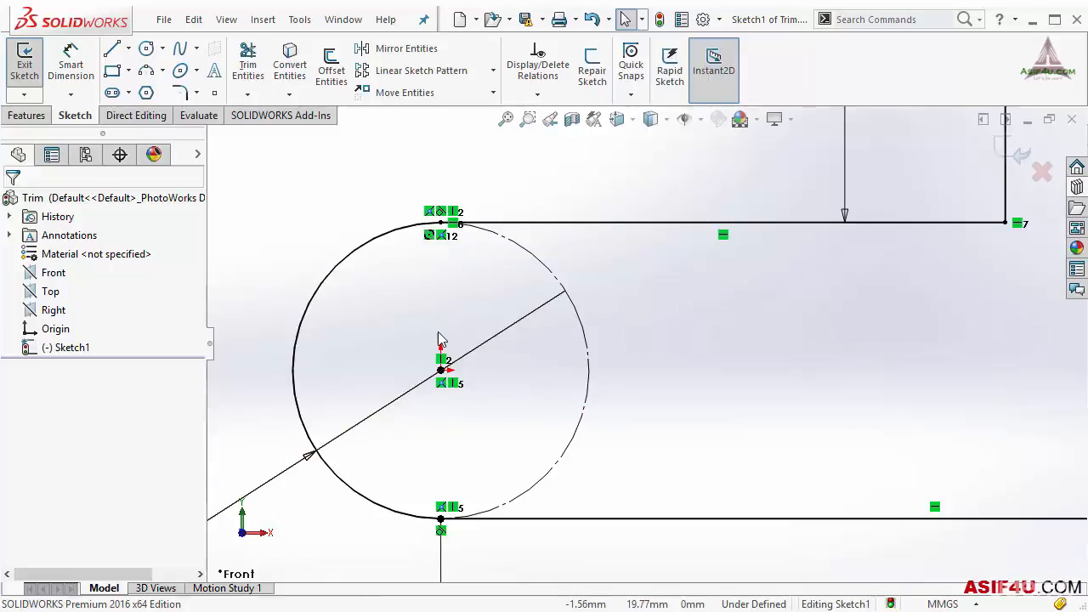
Select and release the large circle, then bring up the Trim Entities PropertyManager
click(479, 307)
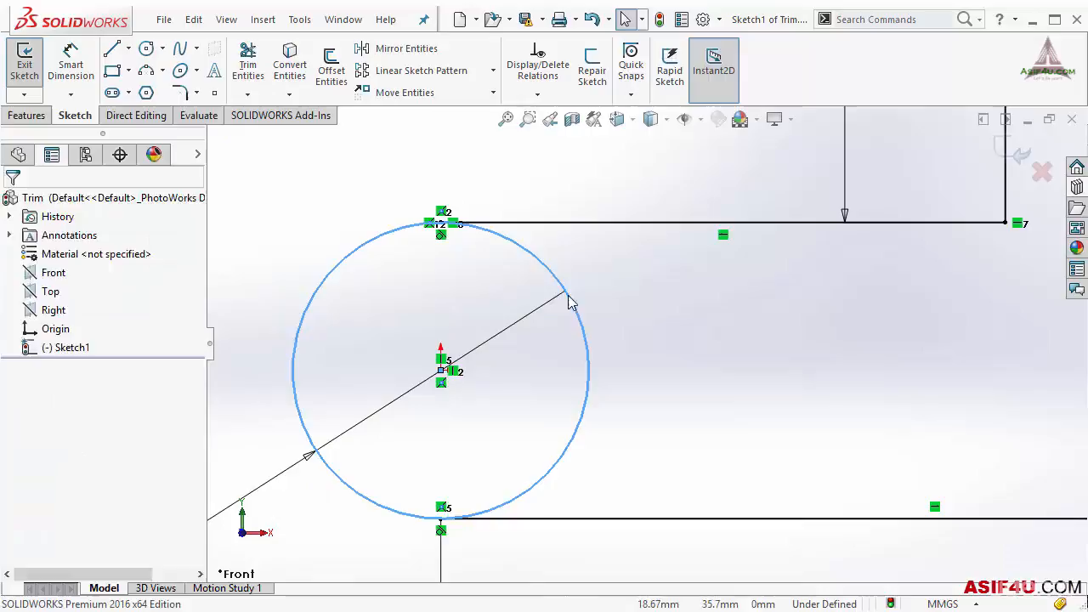
click(645, 309)
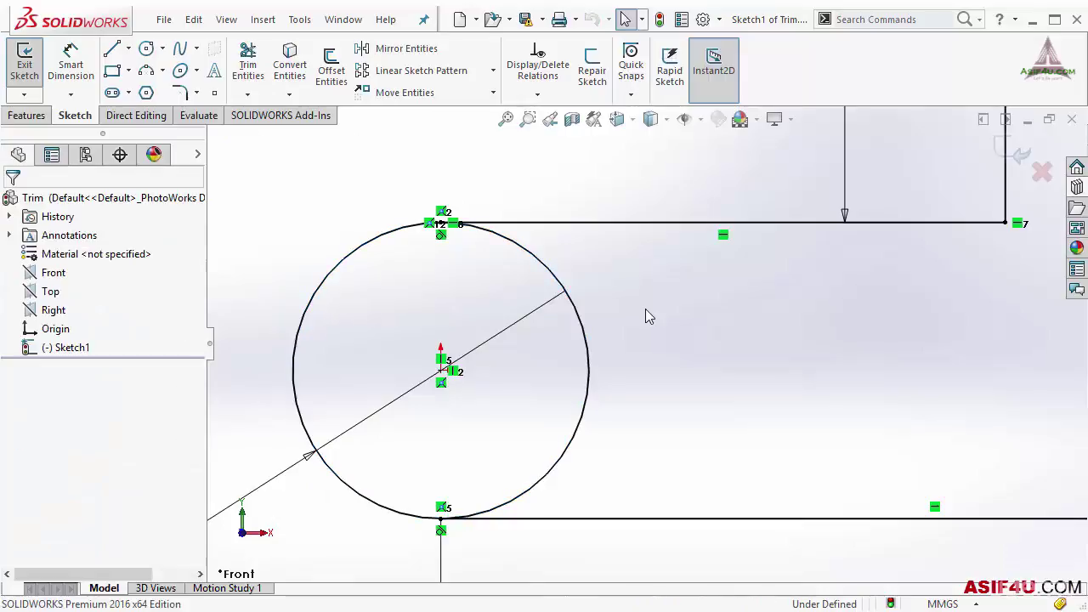
click(249, 63)
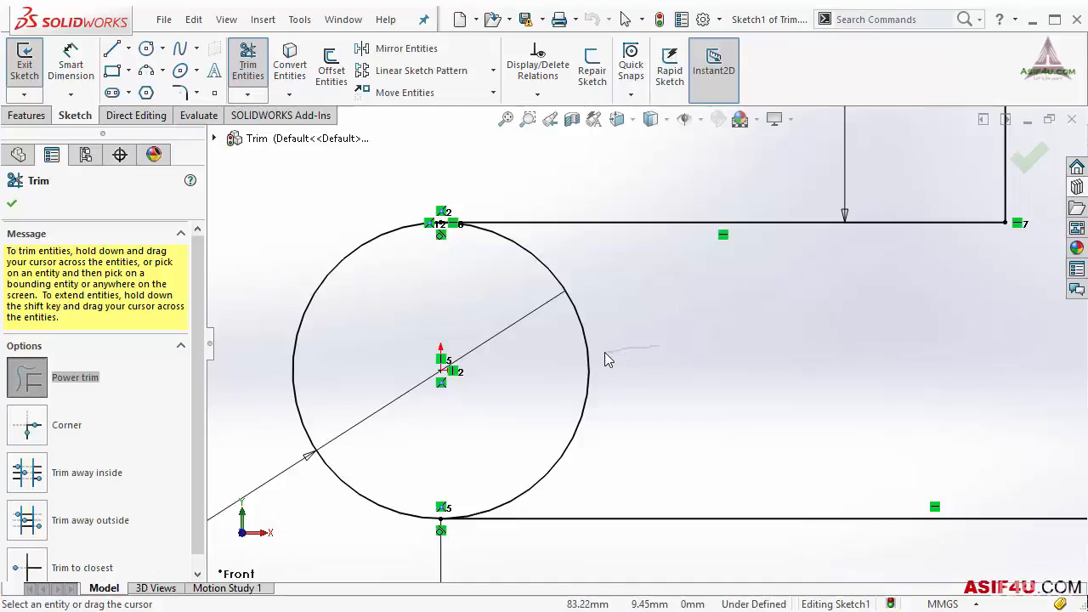
Power-trim away the circle's right half and all the crossing practice line segments
drag(607, 358, 561, 365)
scroll(937, 292, up, 2)
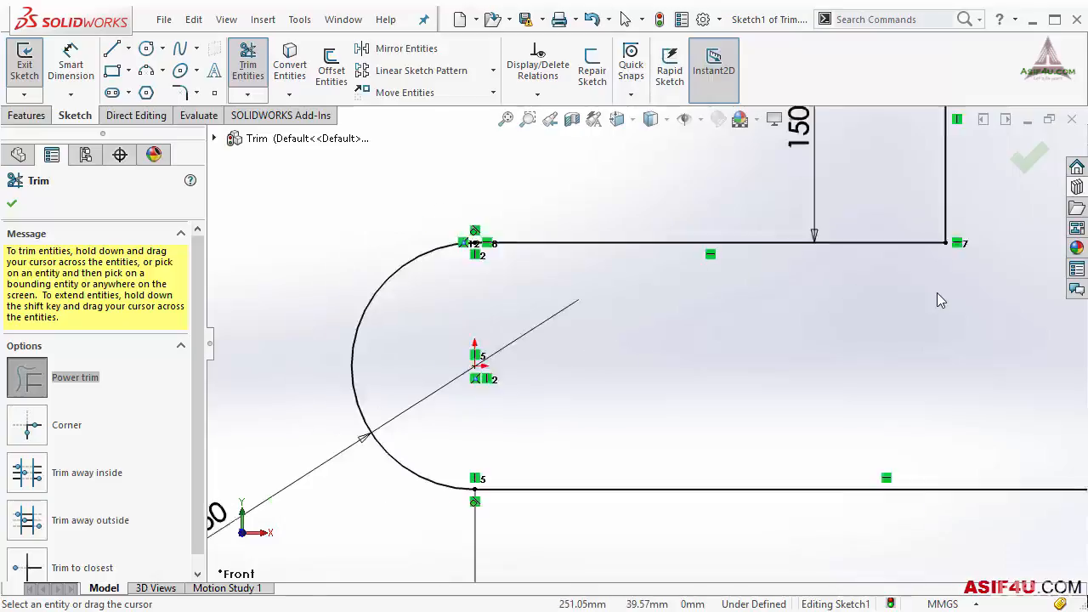
scroll(937, 293, up, 3)
scroll(933, 325, up, 3)
scroll(921, 317, down, 2)
mouse_move(921, 316)
ctrl+middle_down()
mouse_move(849, 255)
mouse_move(830, 287)
ctrl+middle_up()
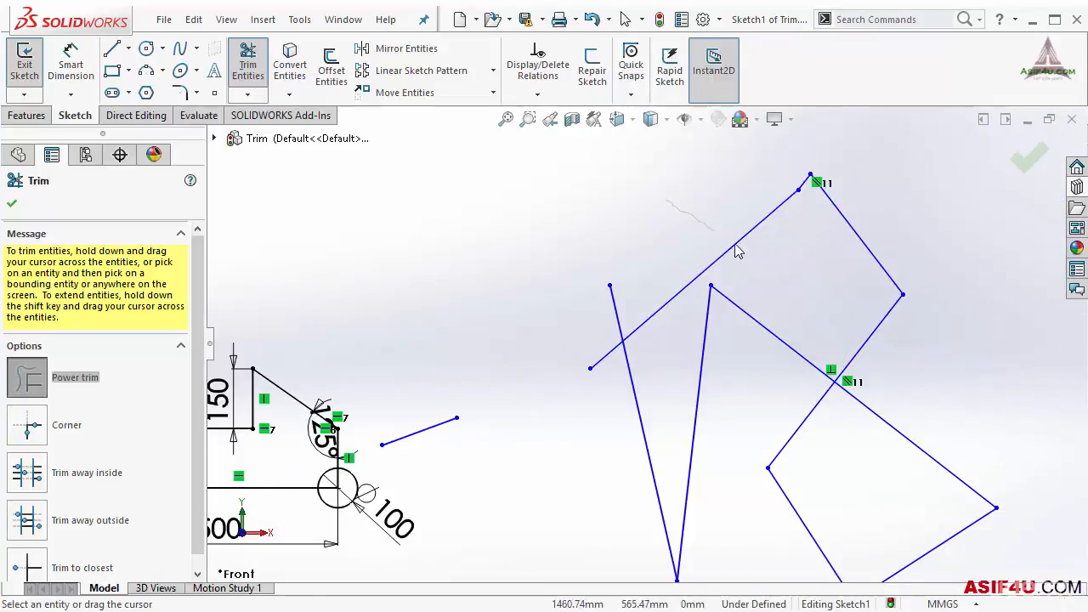
mouse_move(738, 251)
mouse_down()
mouse_move(748, 289)
mouse_move(685, 329)
mouse_move(609, 301)
mouse_up()
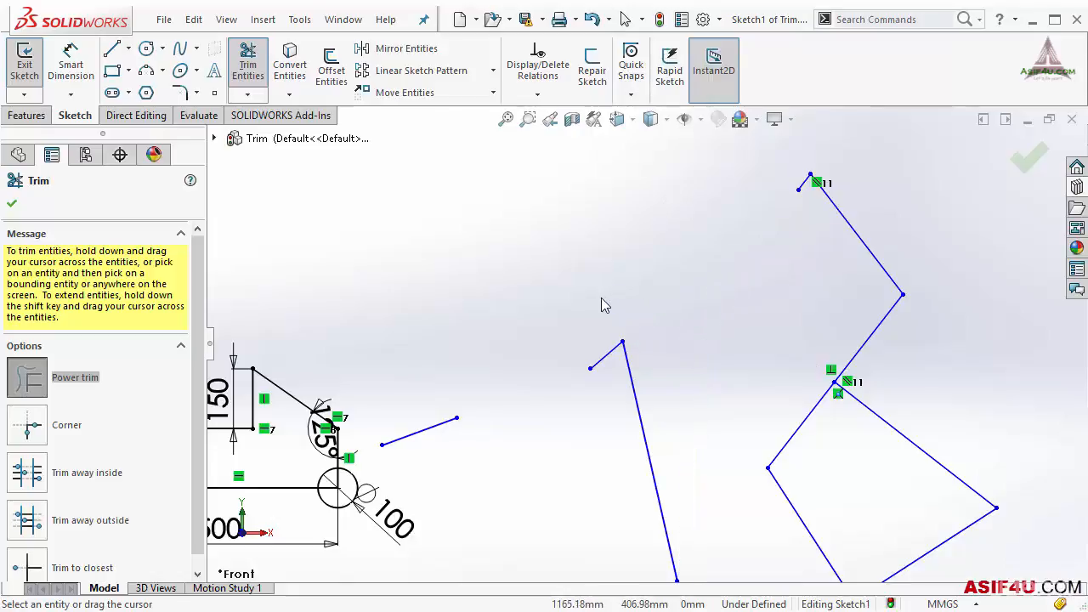
click(886, 319)
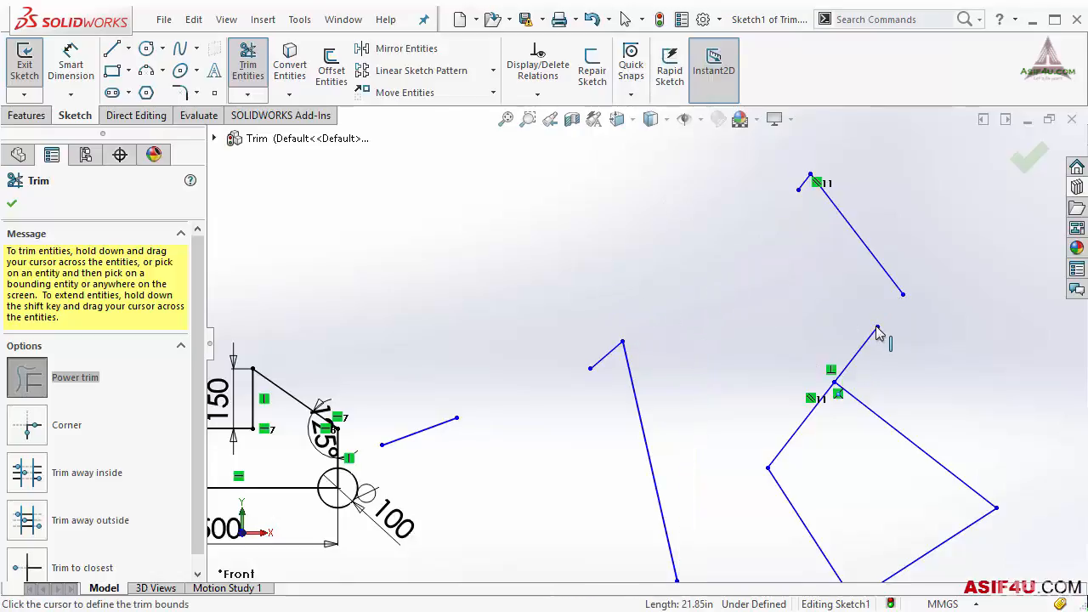
click(854, 356)
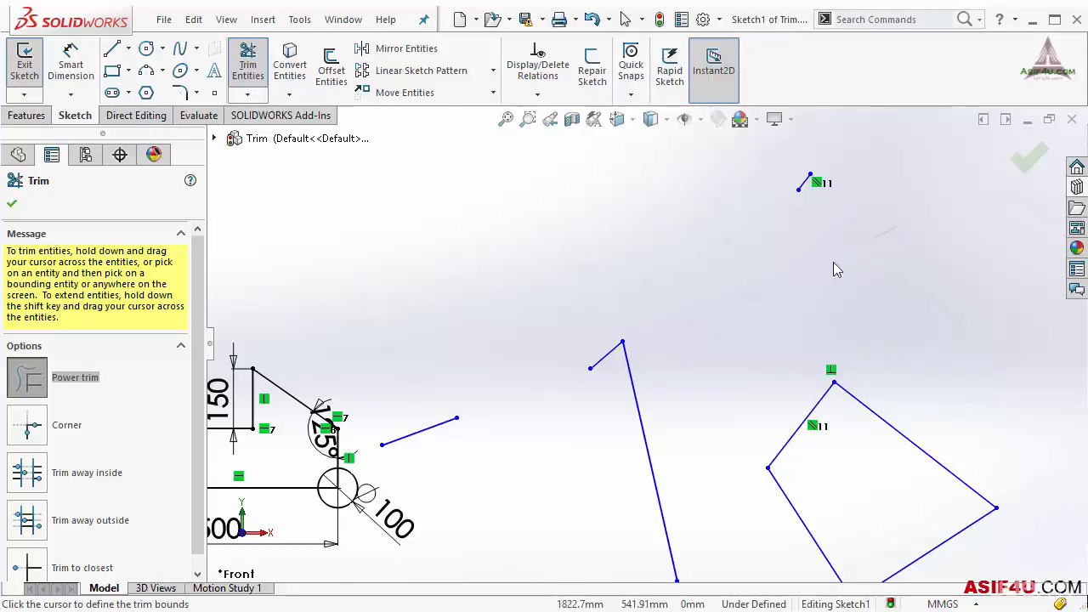
mouse_move(768, 398)
mouse_down()
mouse_move(913, 448)
mouse_move(1016, 519)
mouse_move(816, 518)
mouse_move(758, 472)
mouse_up()
scroll(495, 333, down, 2)
scroll(510, 357, down, 2)
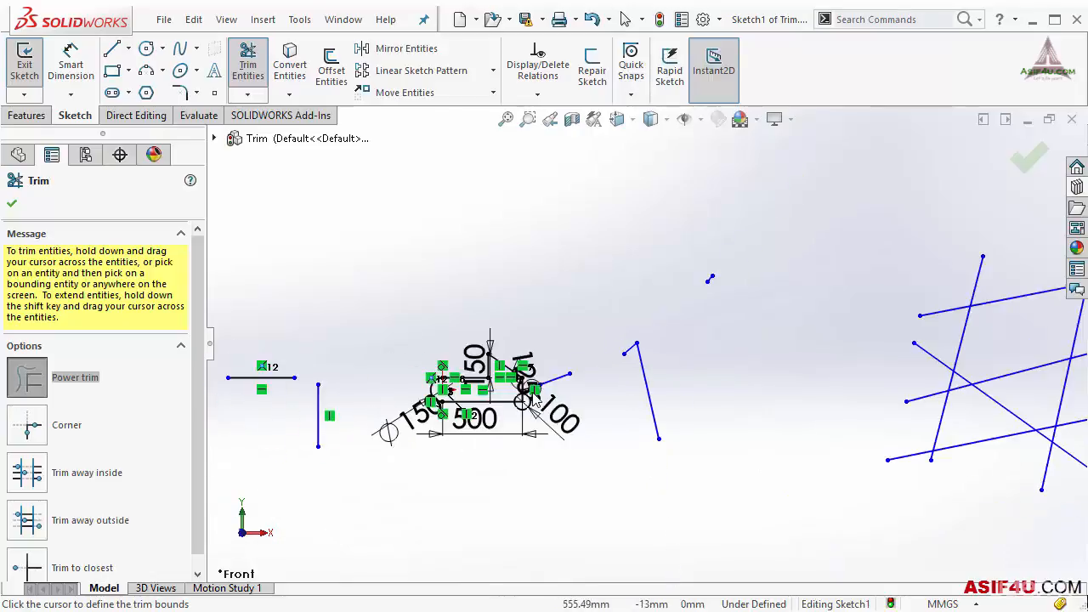
scroll(630, 364, up, 3)
scroll(630, 365, up, 2)
scroll(442, 414, up, 2)
scroll(525, 323, up, 2)
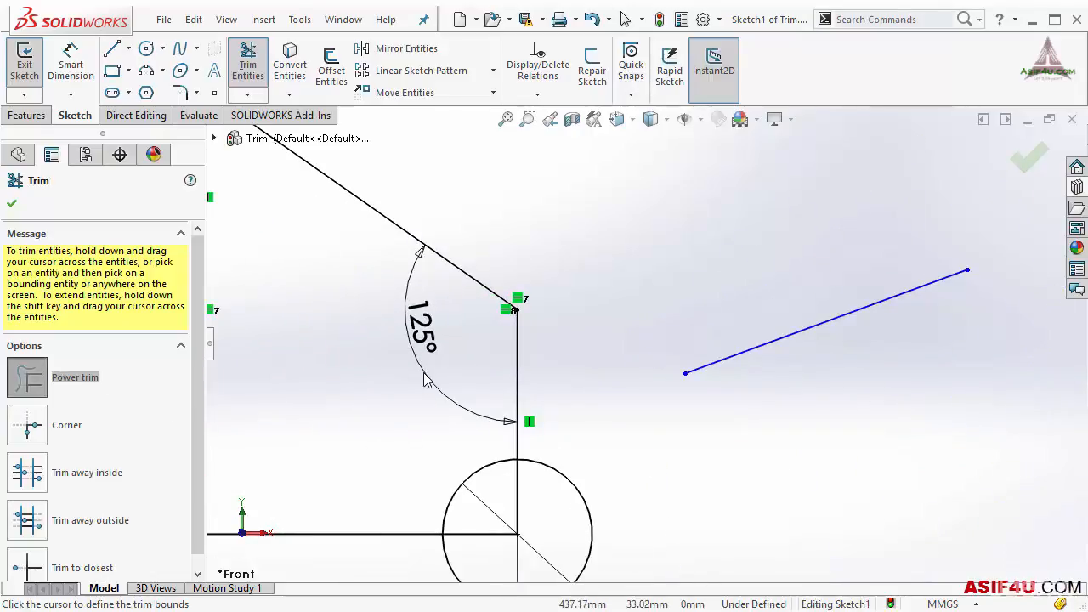
Extend the stray slanted line until it meets the profile's vertical edge
click(736, 357)
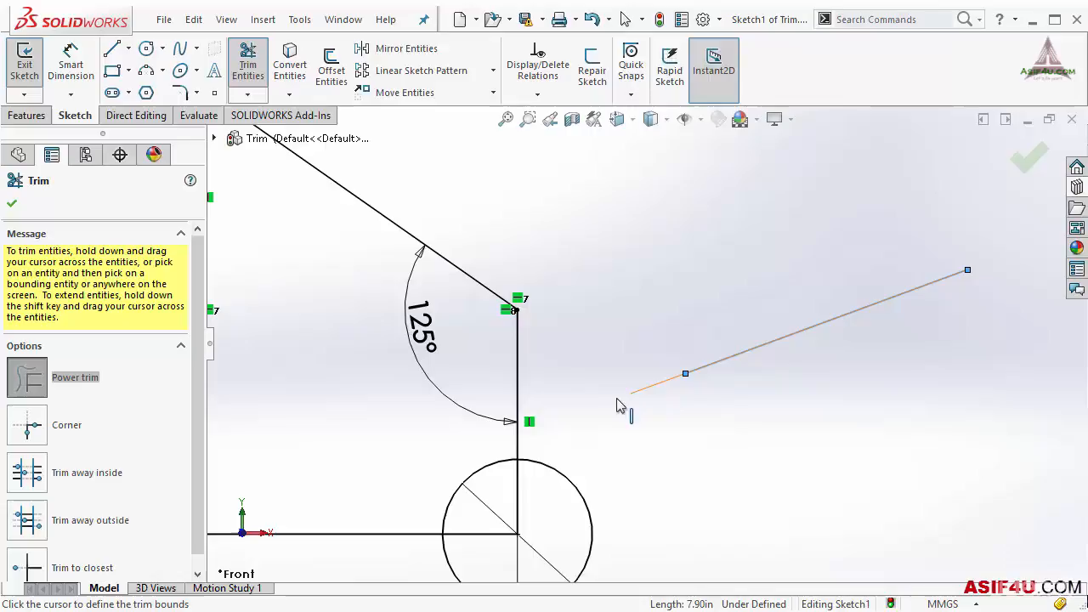
click(535, 448)
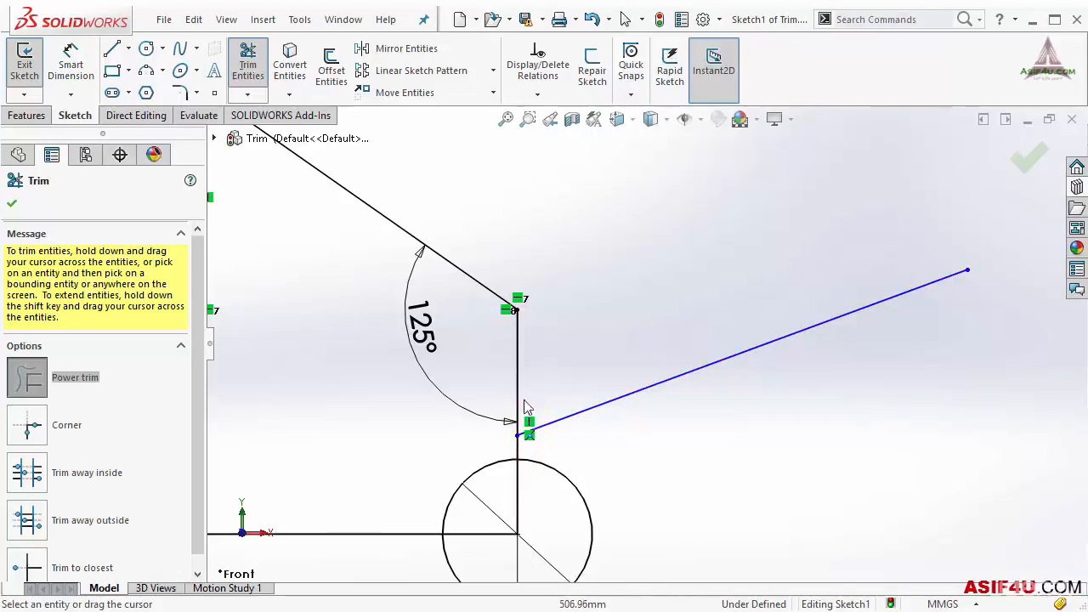
scroll(629, 293, up, 2)
scroll(630, 303, up, 2)
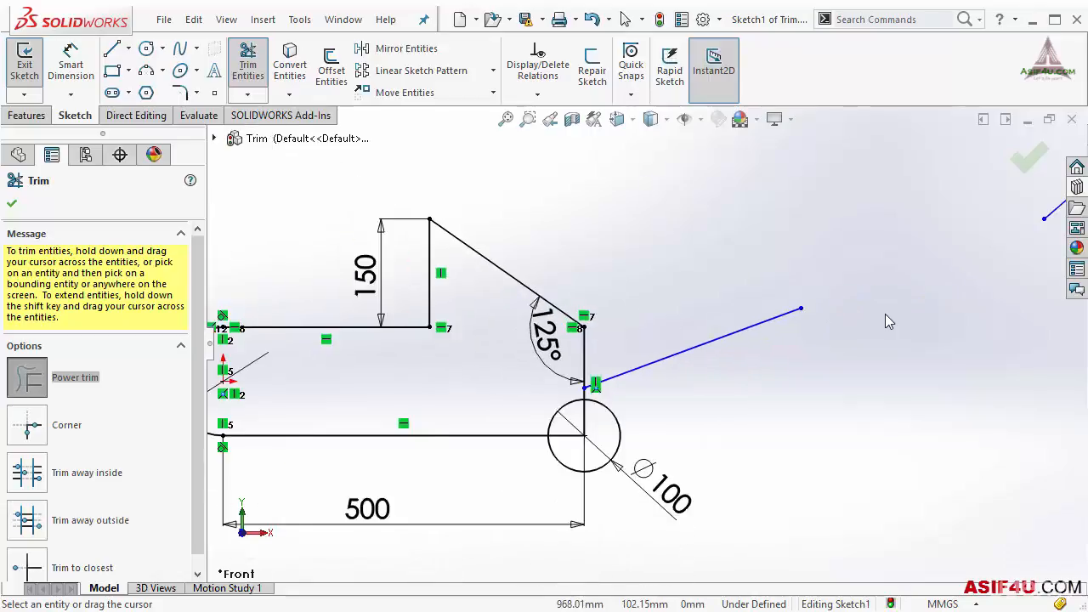
scroll(885, 314, up, 2)
scroll(929, 353, up, 1)
scroll(929, 353, up, 1)
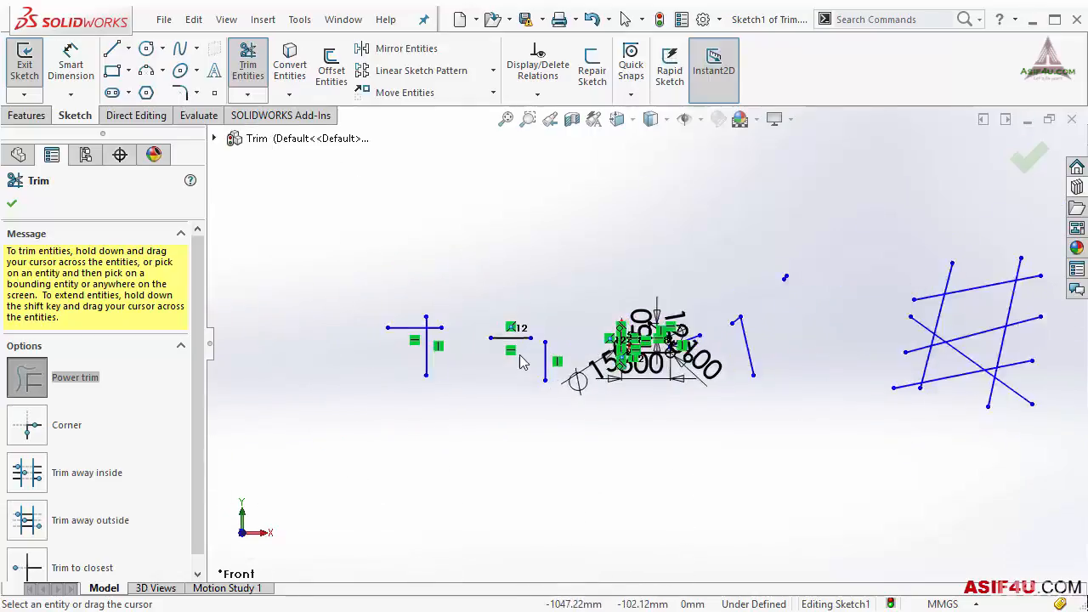
scroll(594, 340, down, 2)
scroll(383, 357, down, 2)
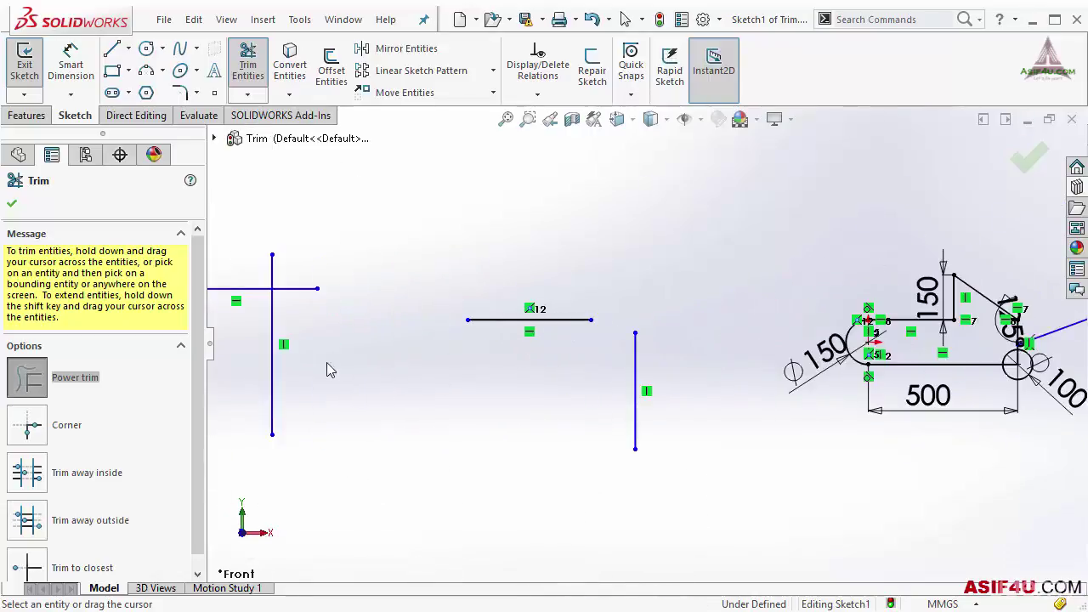
With Corner trimming, join one line pair into a corner and cut the cross into a single corner
click(38, 430)
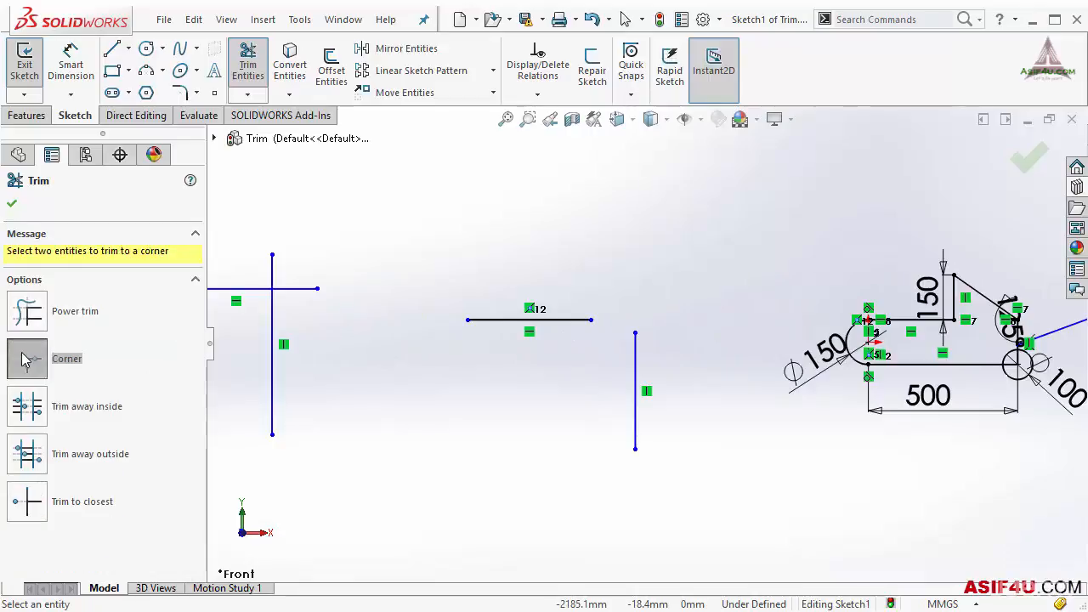
scroll(621, 331, down, 2)
scroll(629, 340, down, 2)
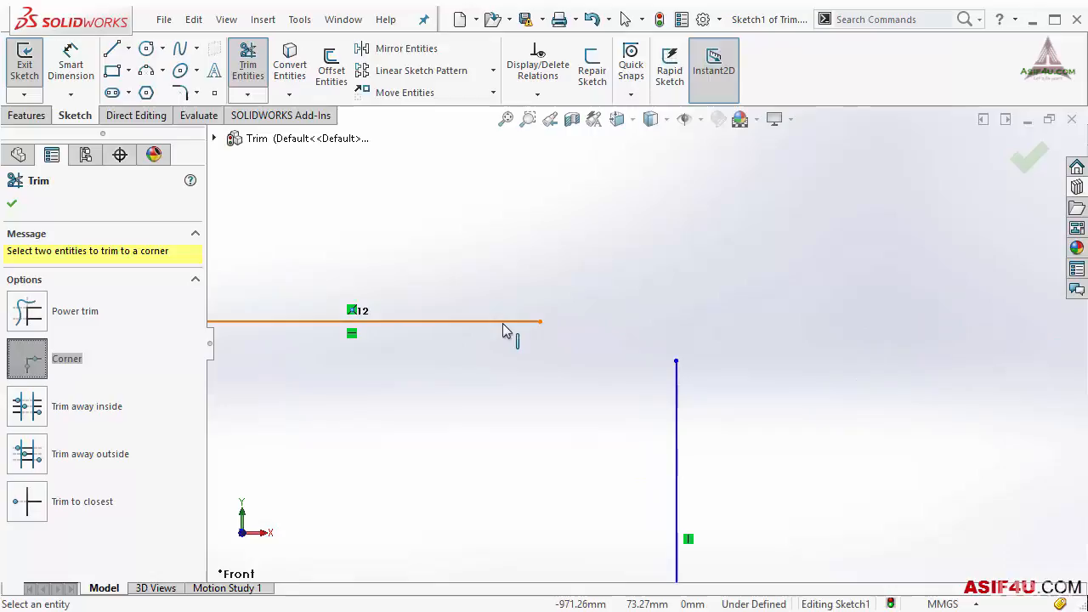
click(504, 328)
click(675, 370)
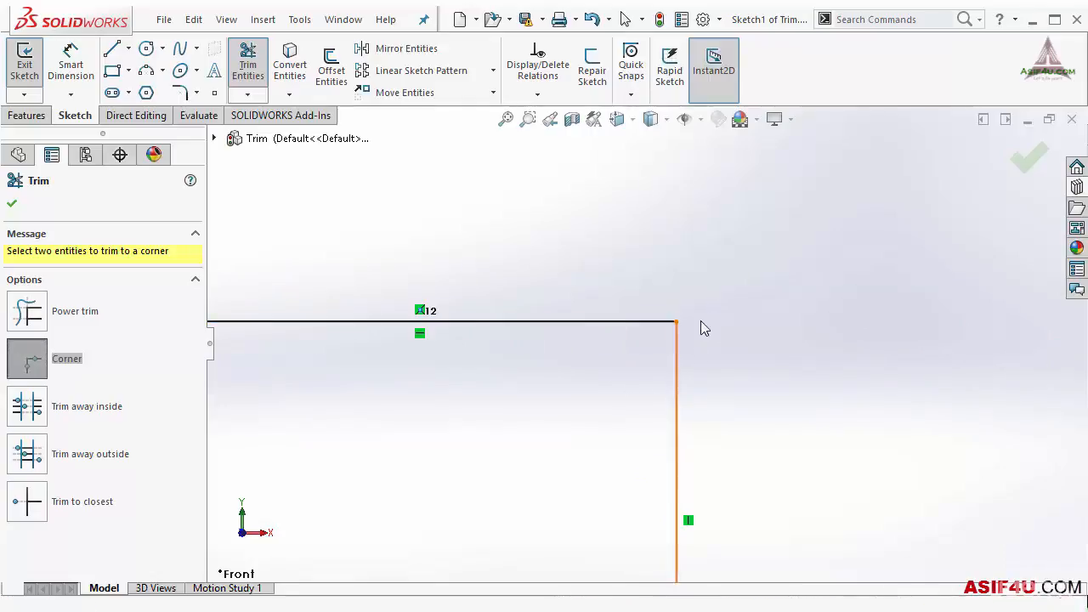
scroll(544, 357, up, 1)
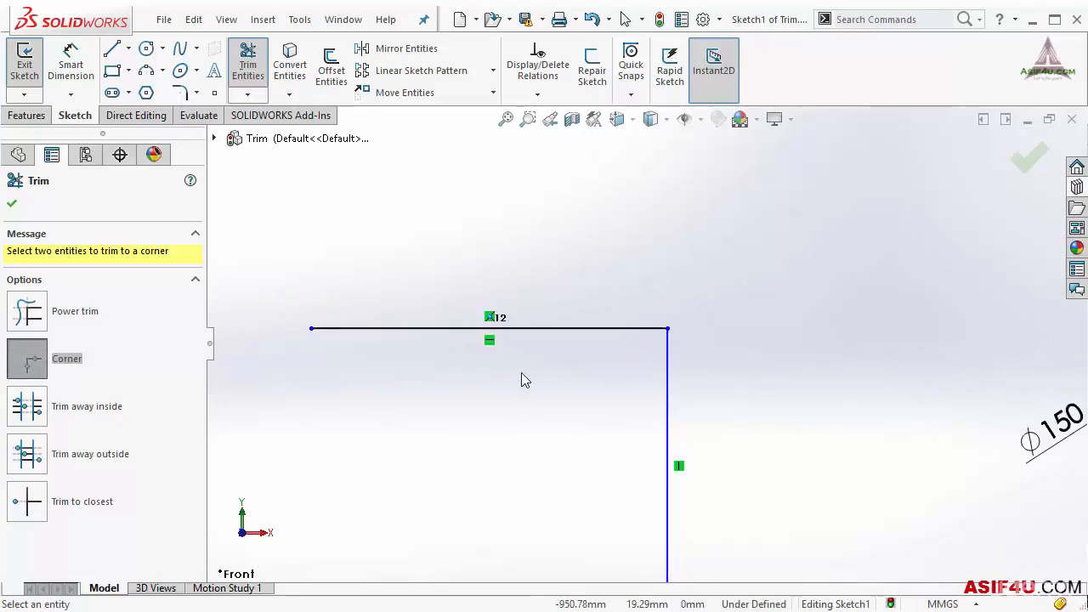
scroll(521, 379, down, 3)
scroll(408, 314, up, 3)
scroll(510, 391, up, 1)
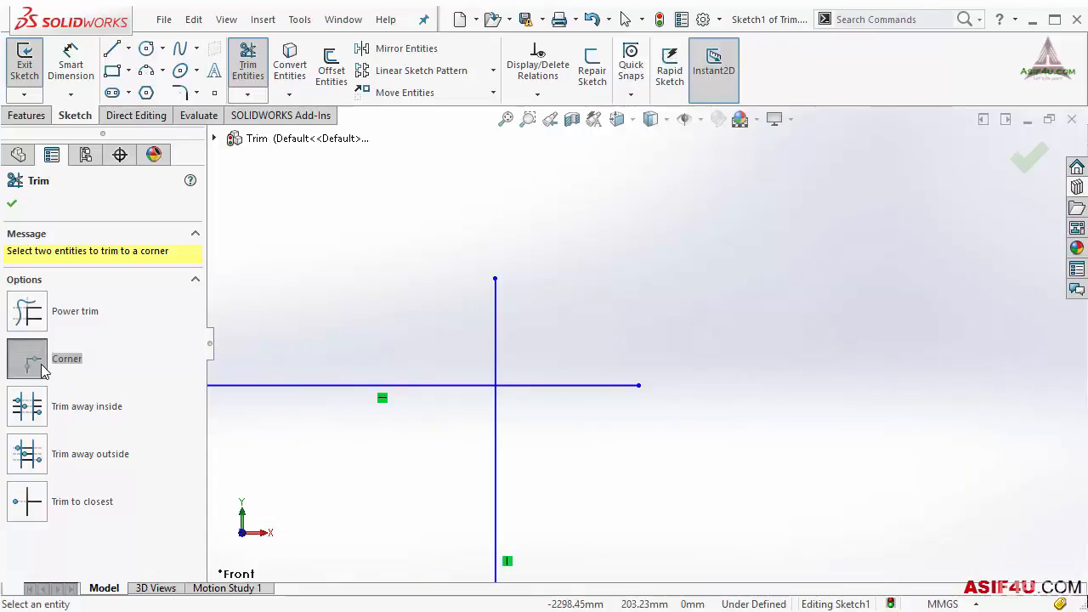
click(476, 386)
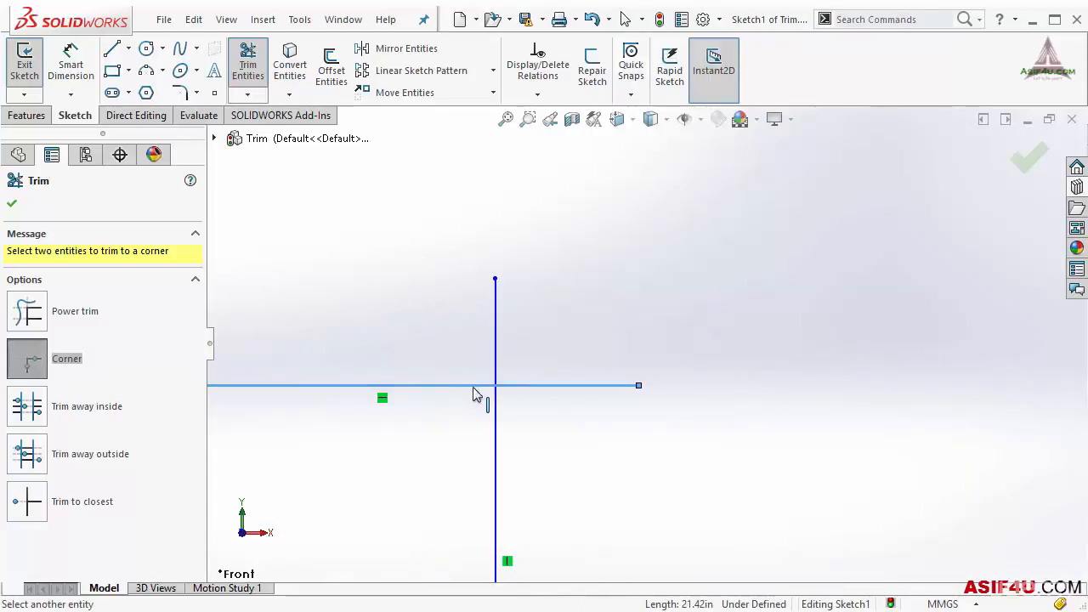
click(497, 419)
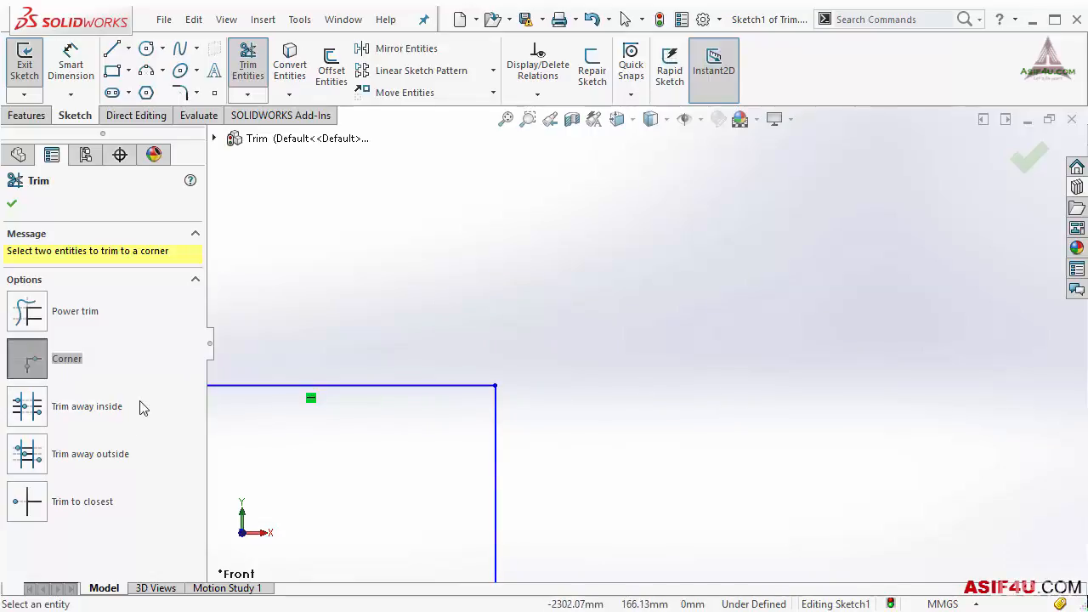
scroll(747, 370, down, 3)
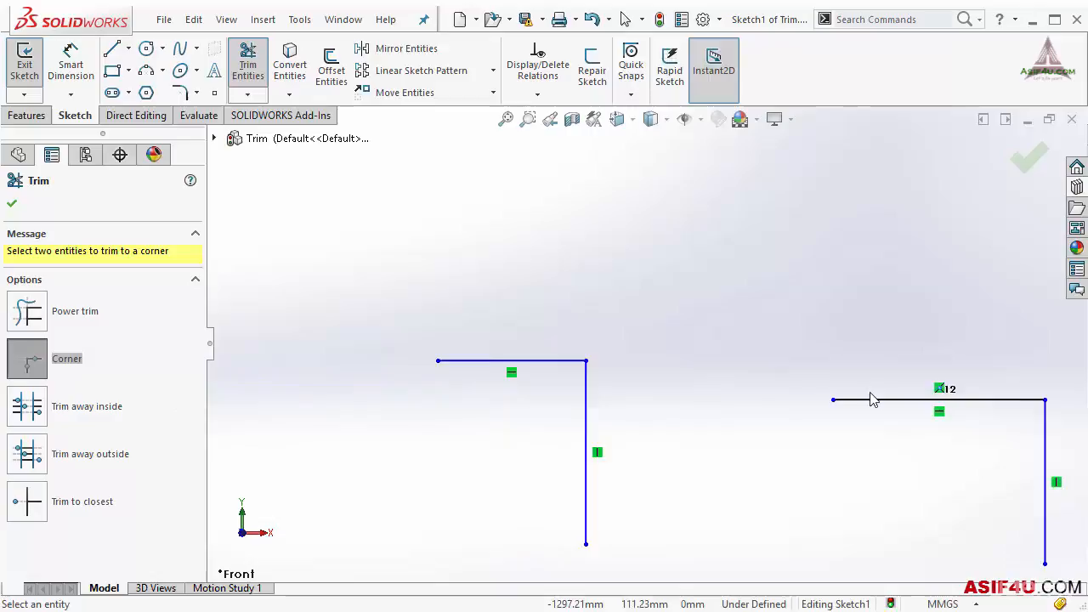
scroll(747, 370, down, 3)
scroll(765, 365, down, 3)
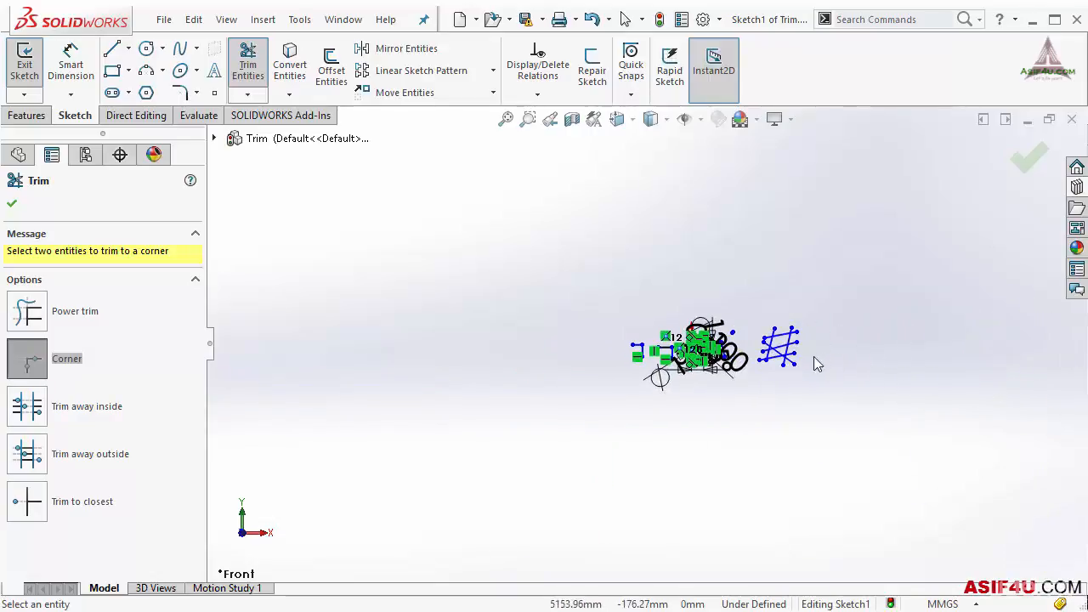
scroll(850, 357, up, 3)
scroll(740, 340, up, 5)
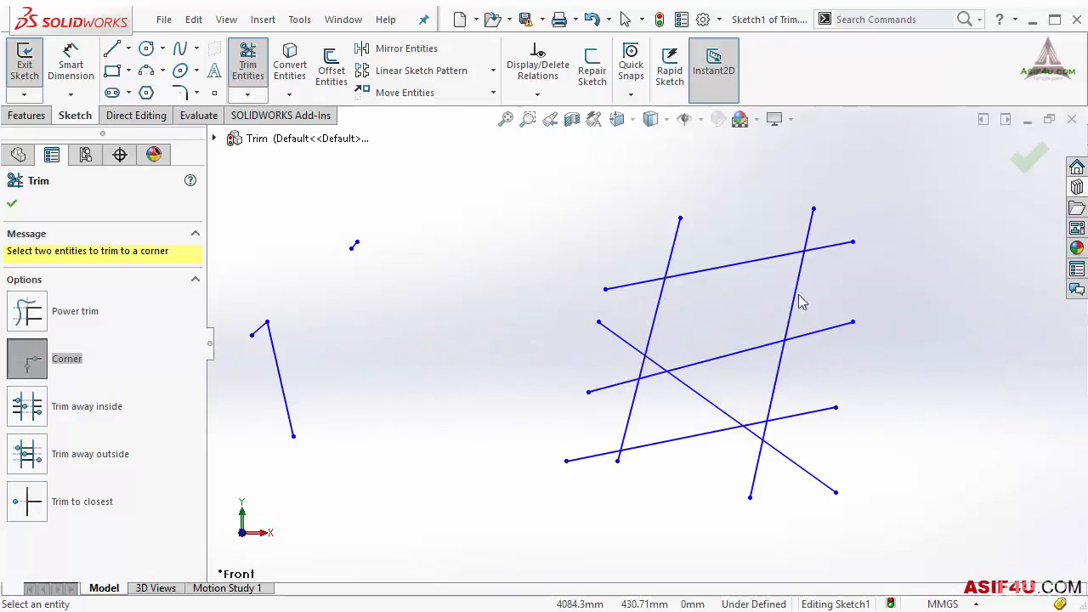
scroll(756, 294, up, 2)
scroll(708, 349, down, 2)
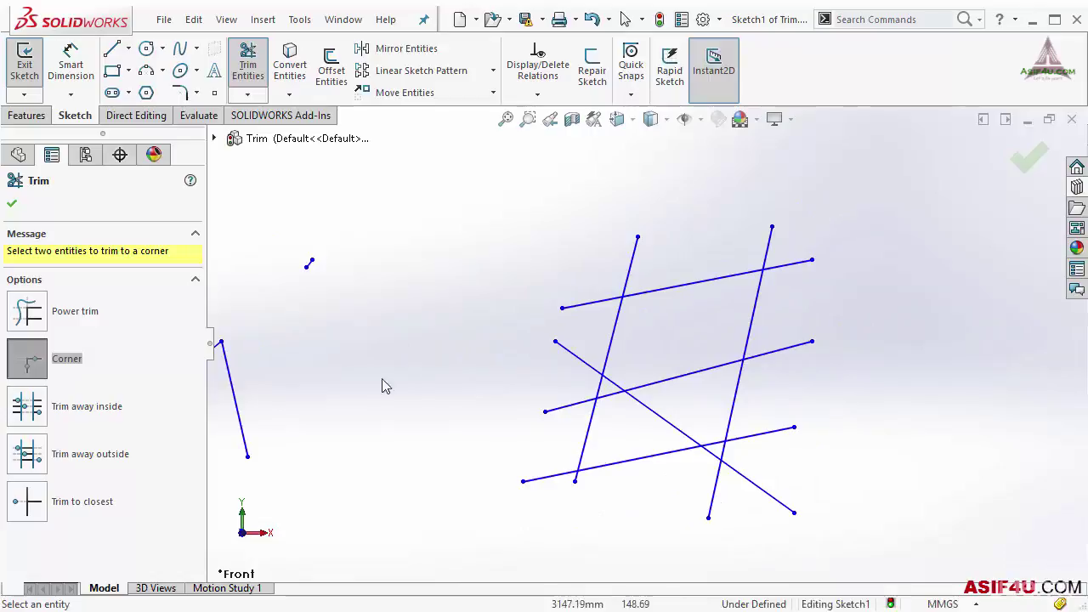
Choose Trim away inside with both slanted lines as boundaries and switch to Lasso Selection
click(34, 408)
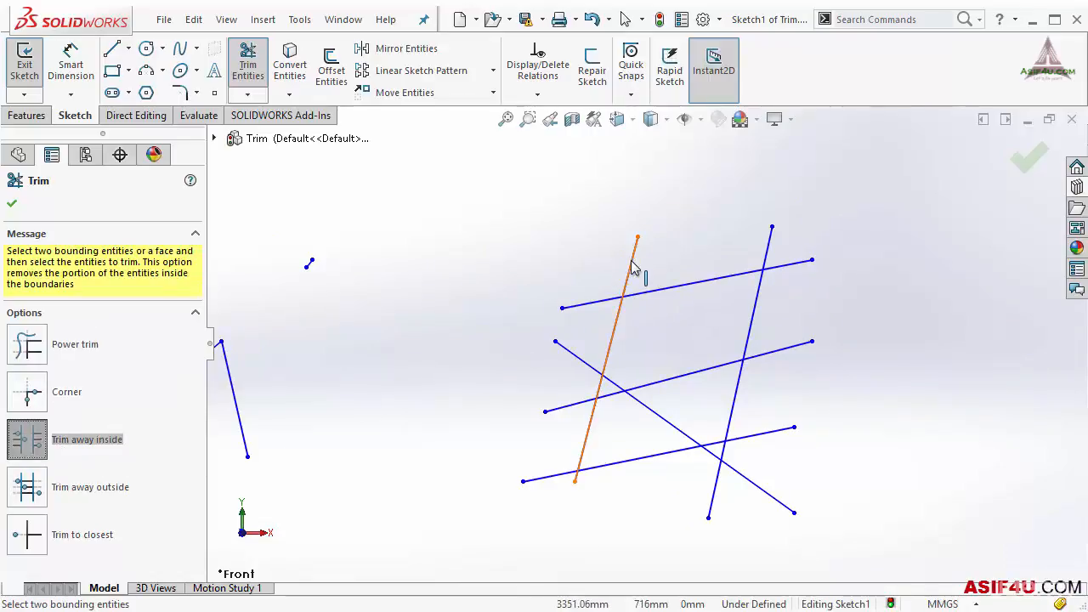
click(627, 270)
click(768, 255)
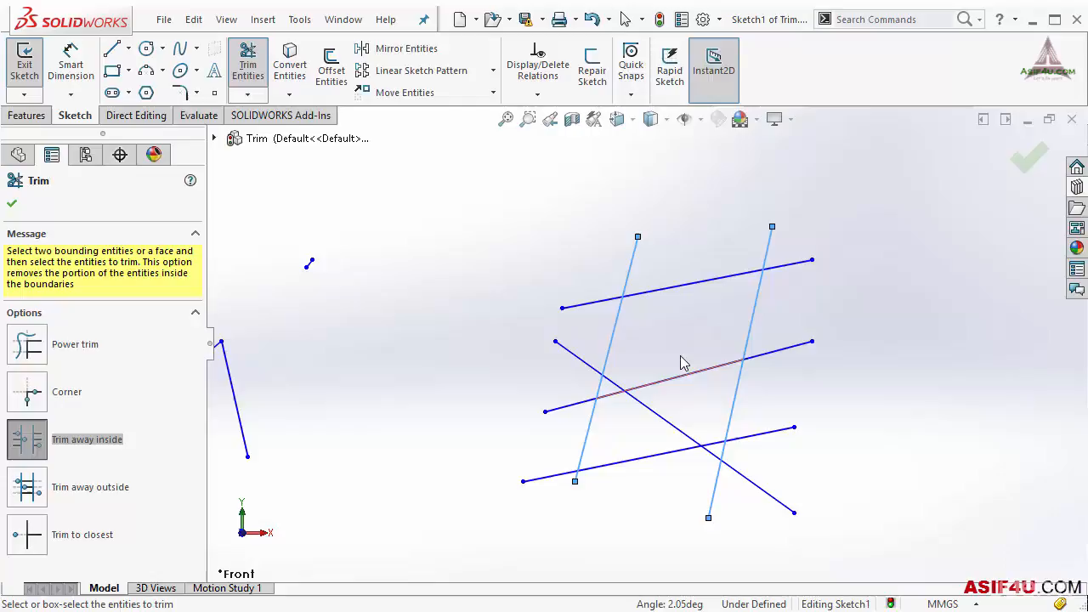
right_click(673, 209)
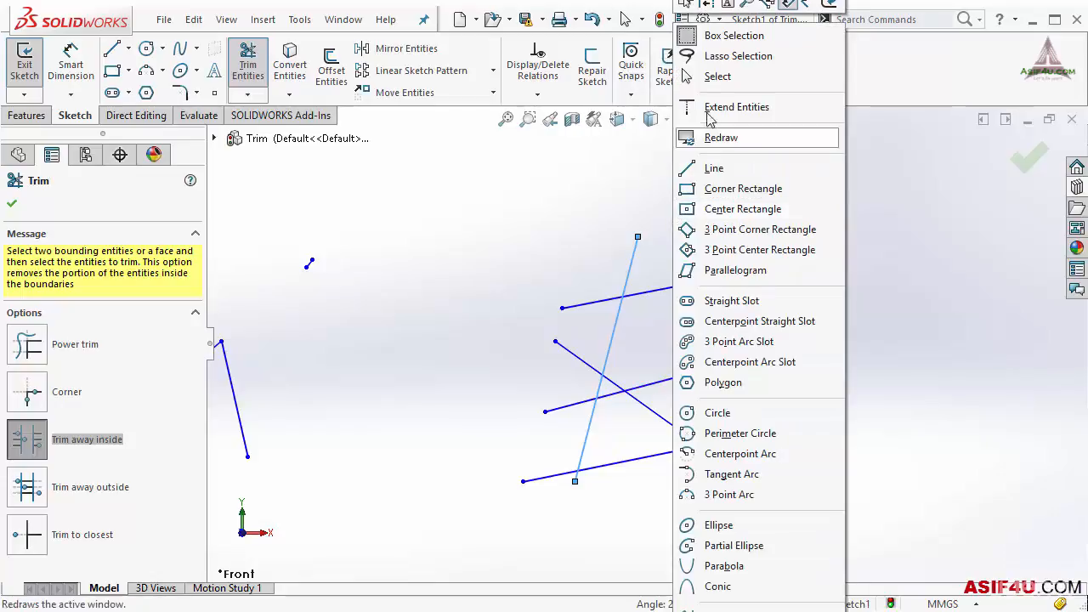
click(714, 57)
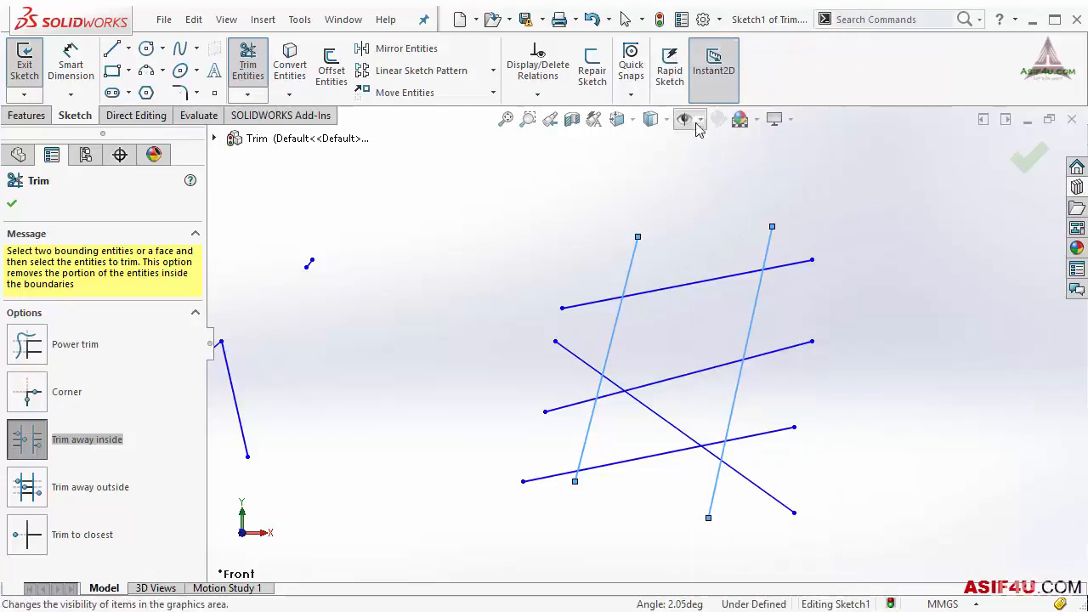
Lasso across the four crossing lines to cut away their parts between the boundaries
drag(686, 249, 662, 274)
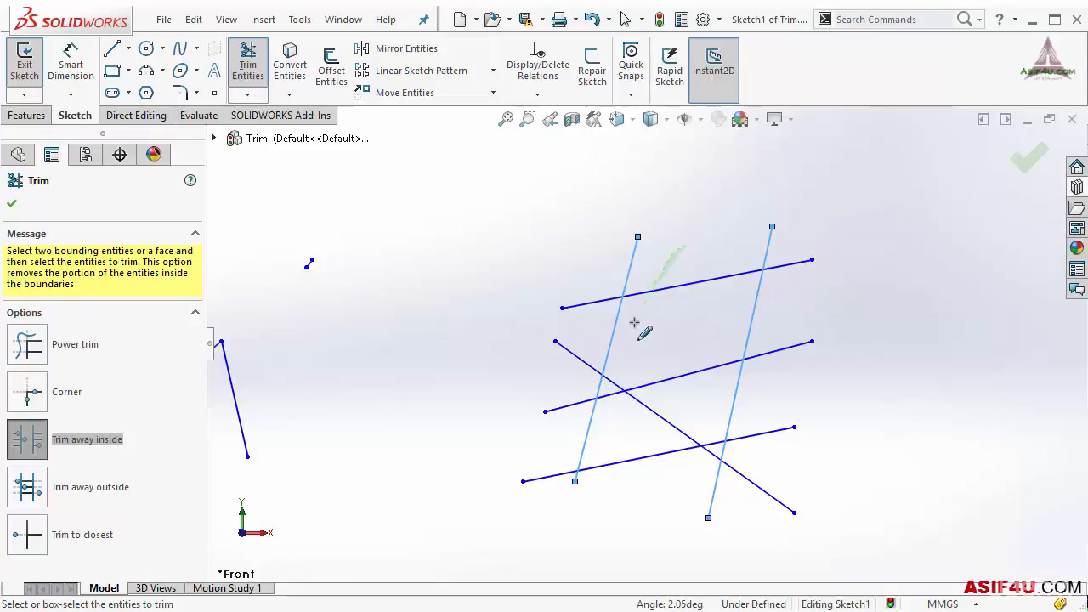
drag(634, 323, 714, 434)
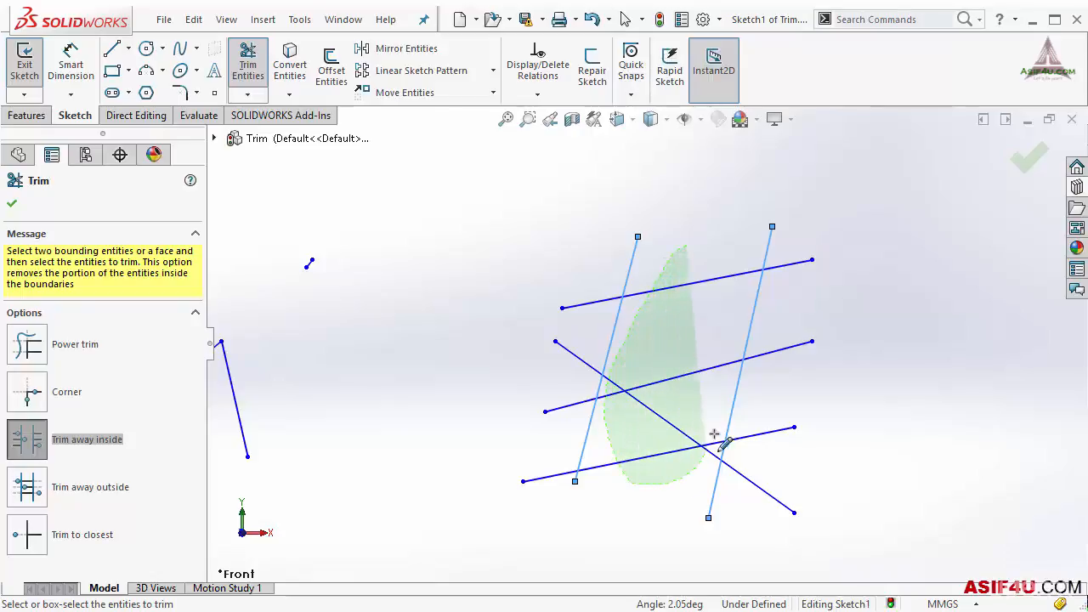
drag(714, 434, 680, 246)
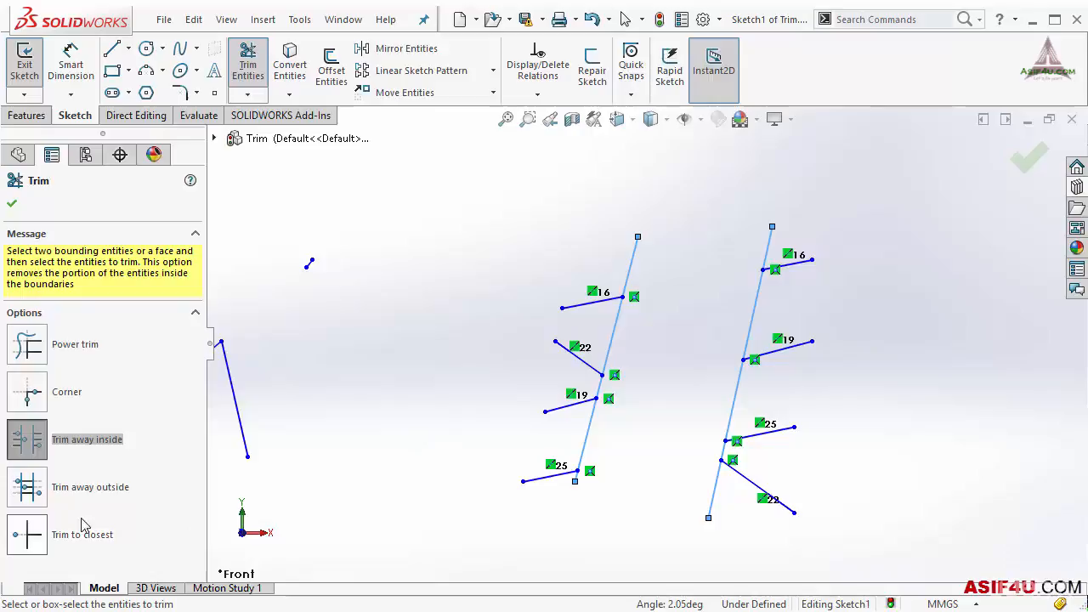
Undo the inside trim to restore the crossing lines and restart Trim Entities
click(28, 487)
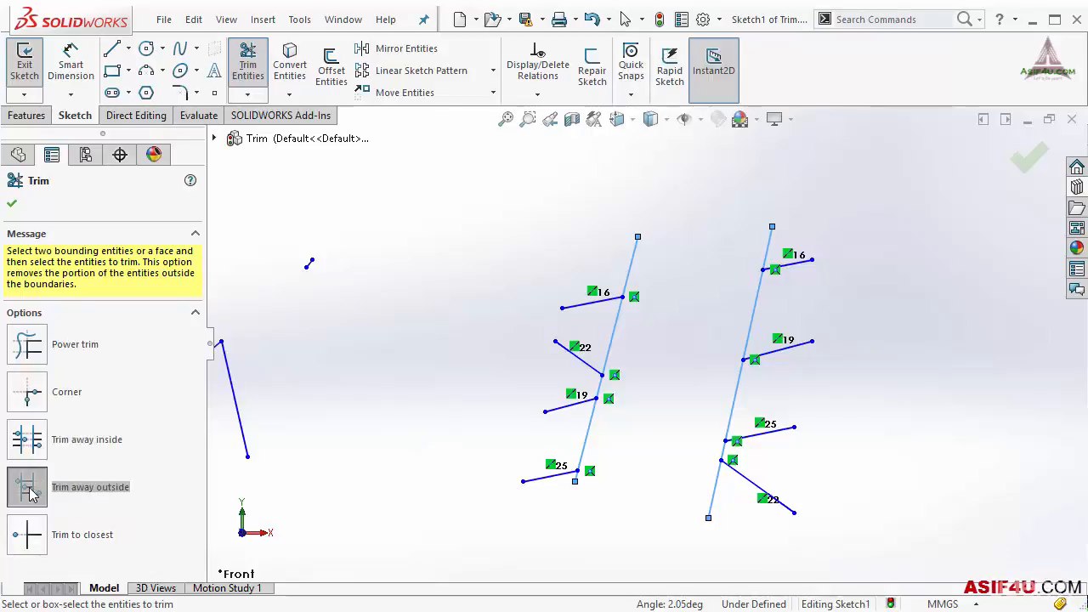
key(Escape)
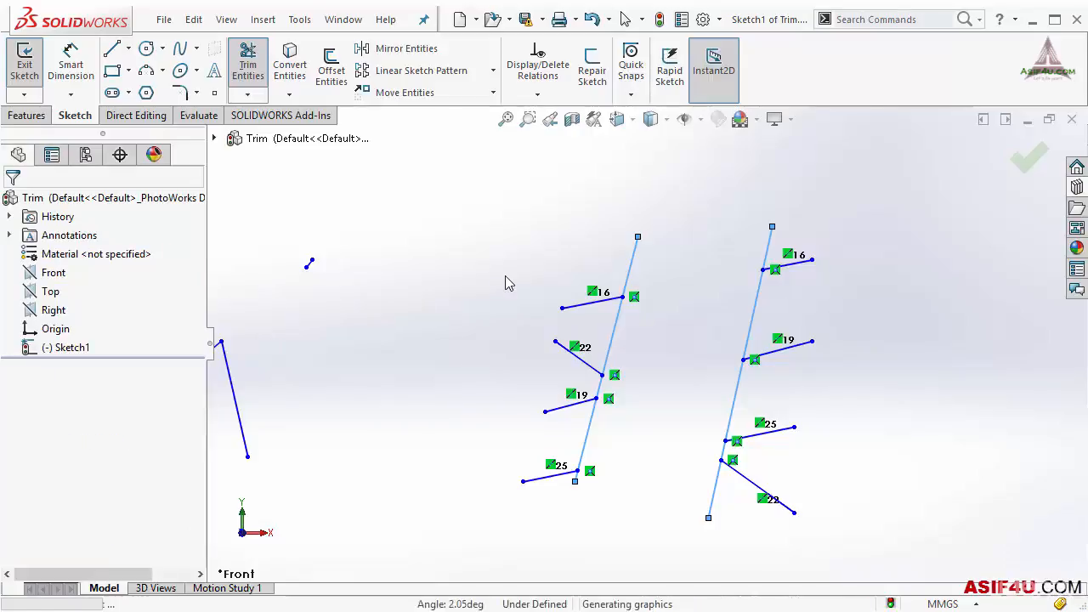
key(ctrl+z)
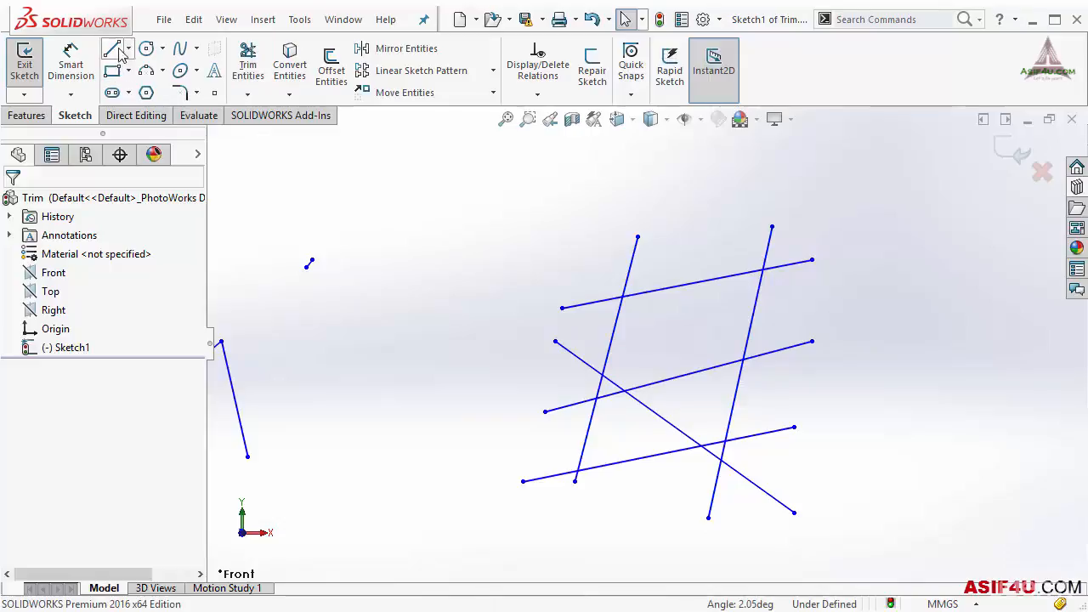
click(247, 63)
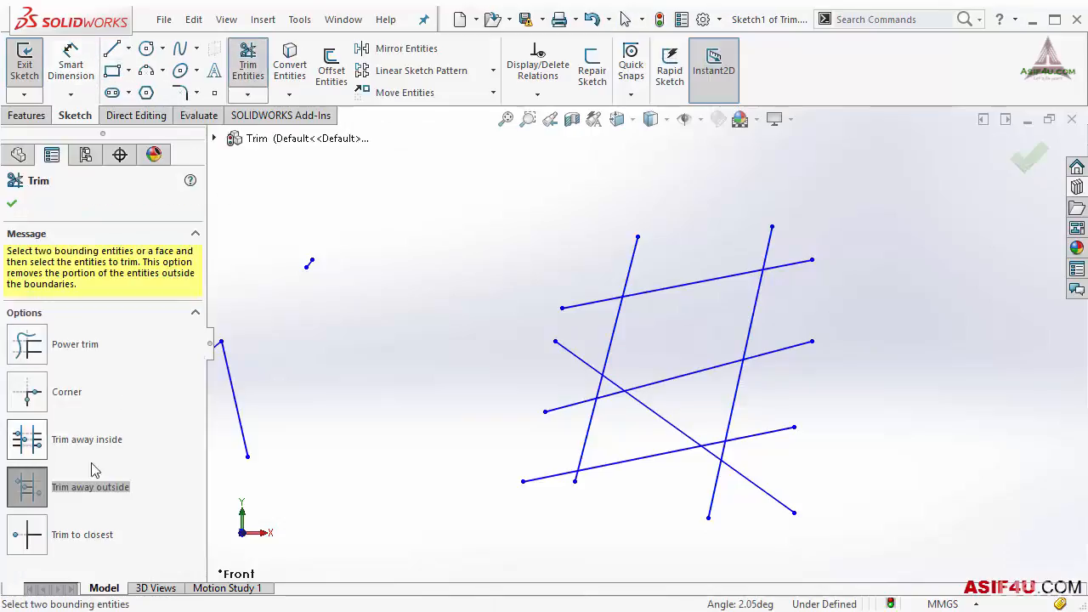
Trim away outside the two slanted boundaries, leaving a ladder-like shape
click(635, 261)
click(768, 248)
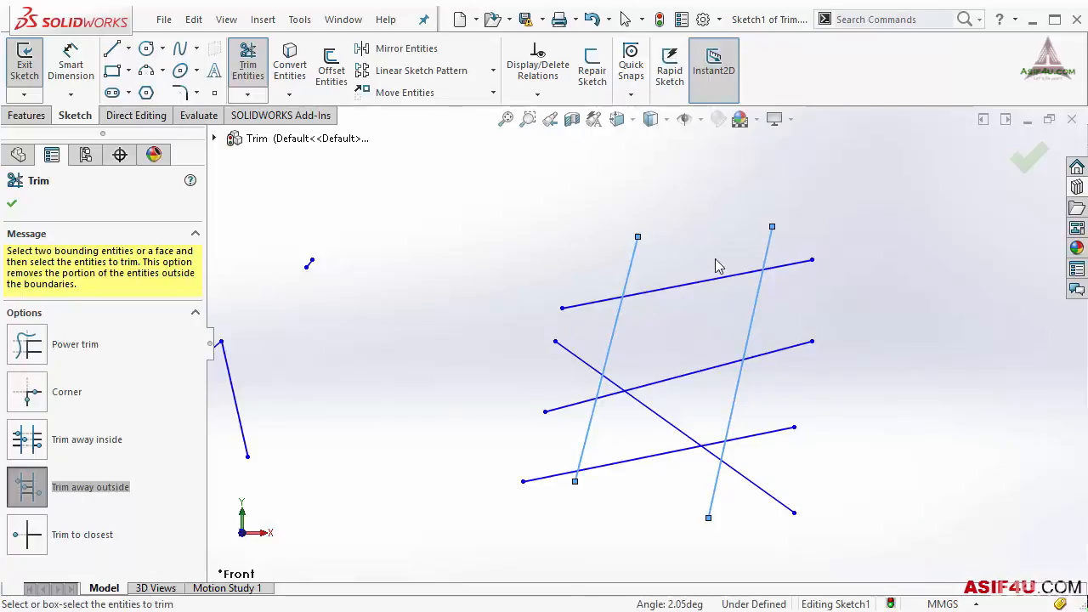
drag(671, 293, 709, 253)
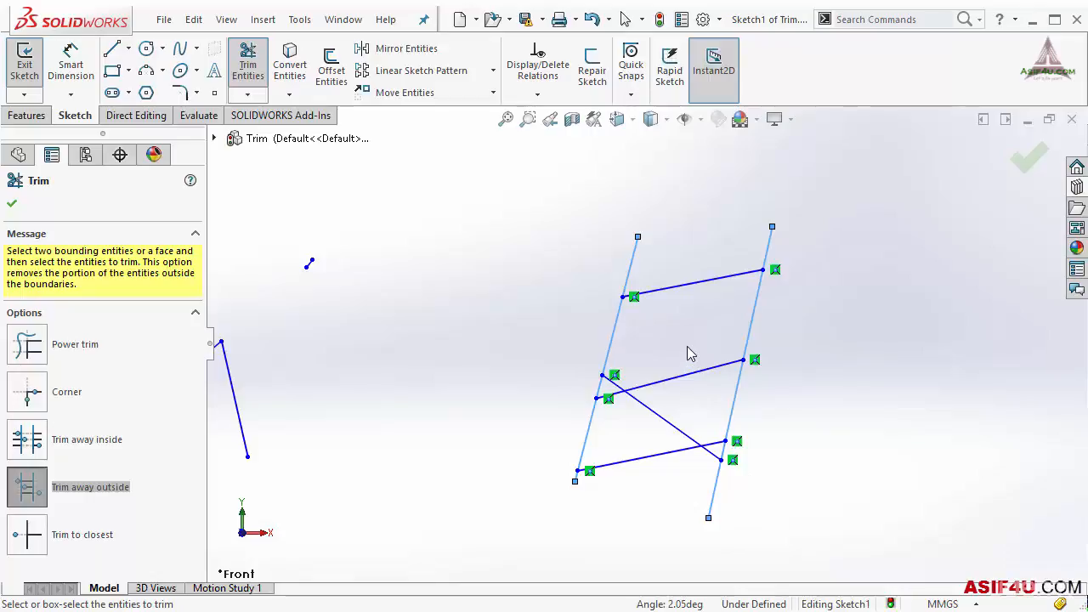
scroll(690, 353, down, 3)
scroll(594, 340, down, 3)
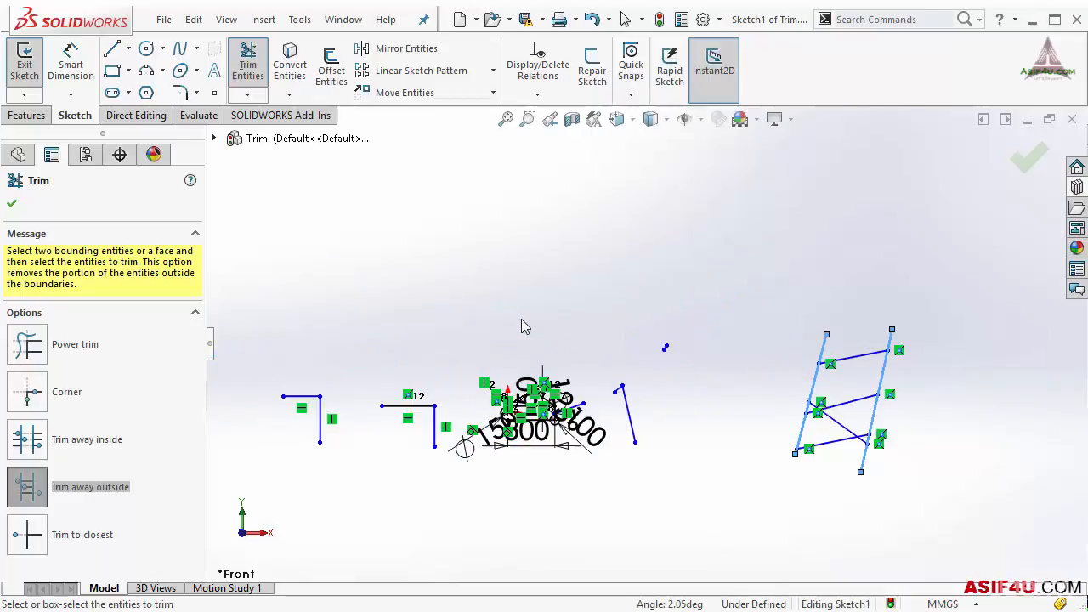
scroll(514, 415, down, 5)
scroll(595, 399, down, 3)
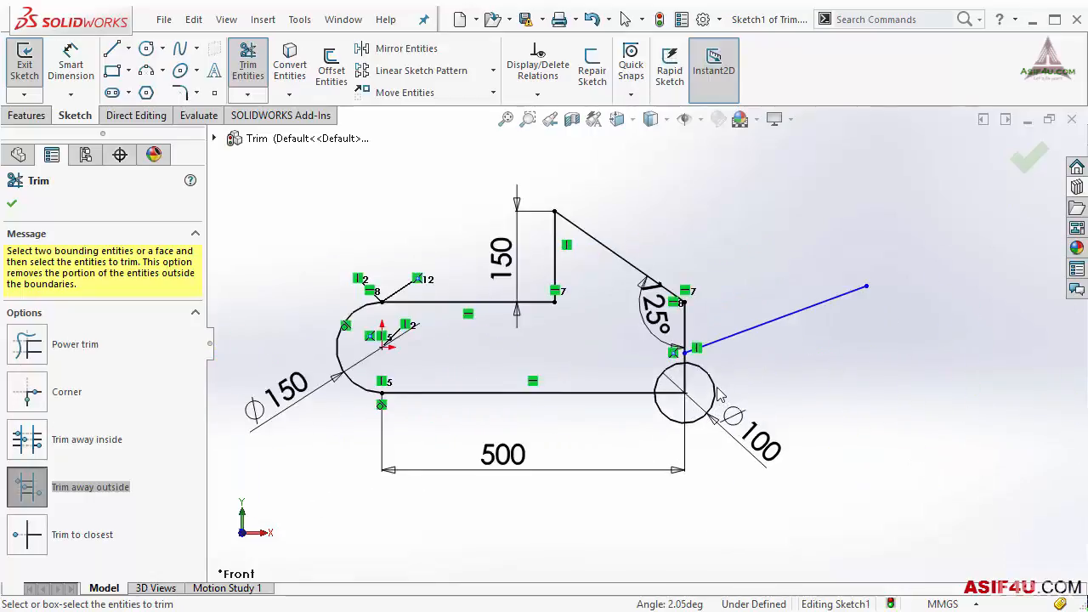
scroll(720, 393, down, 5)
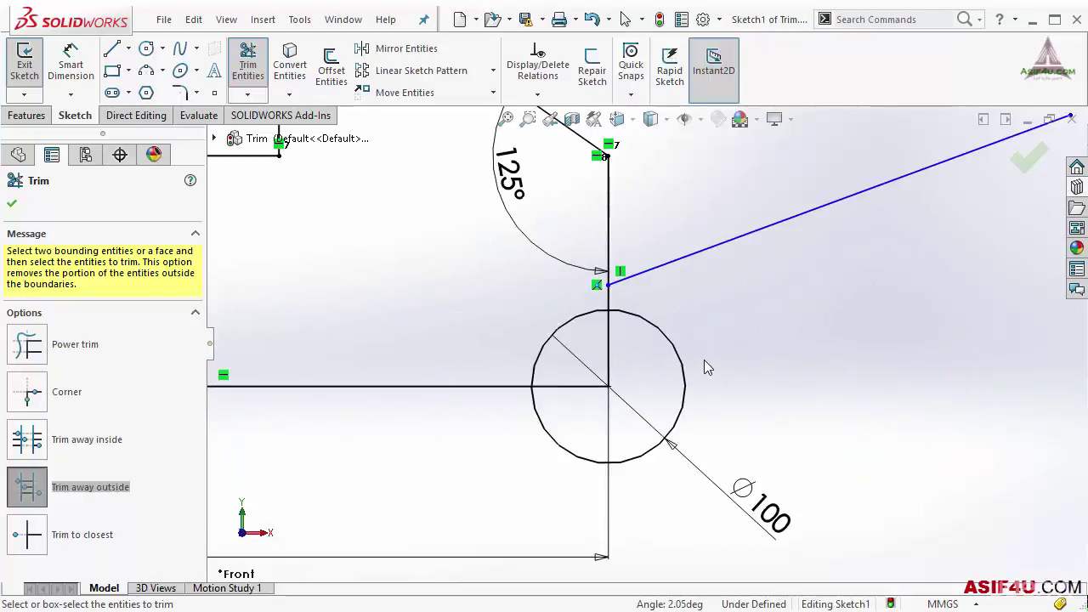
With Trim to closest, remove the Ø100 circle's upper-left arc and the vertical piece above the slanted line
click(28, 536)
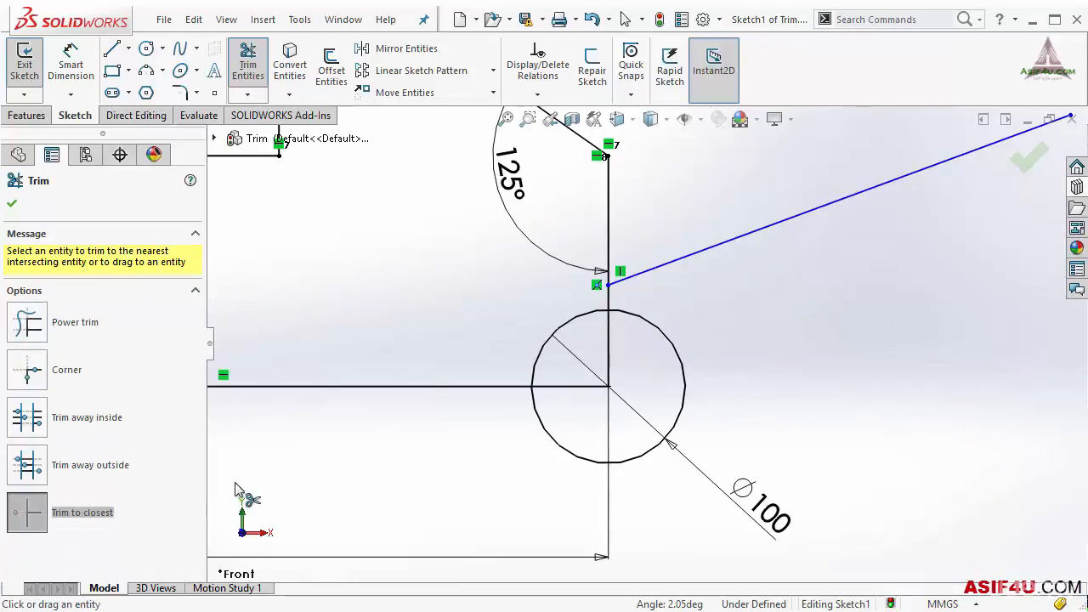
click(544, 361)
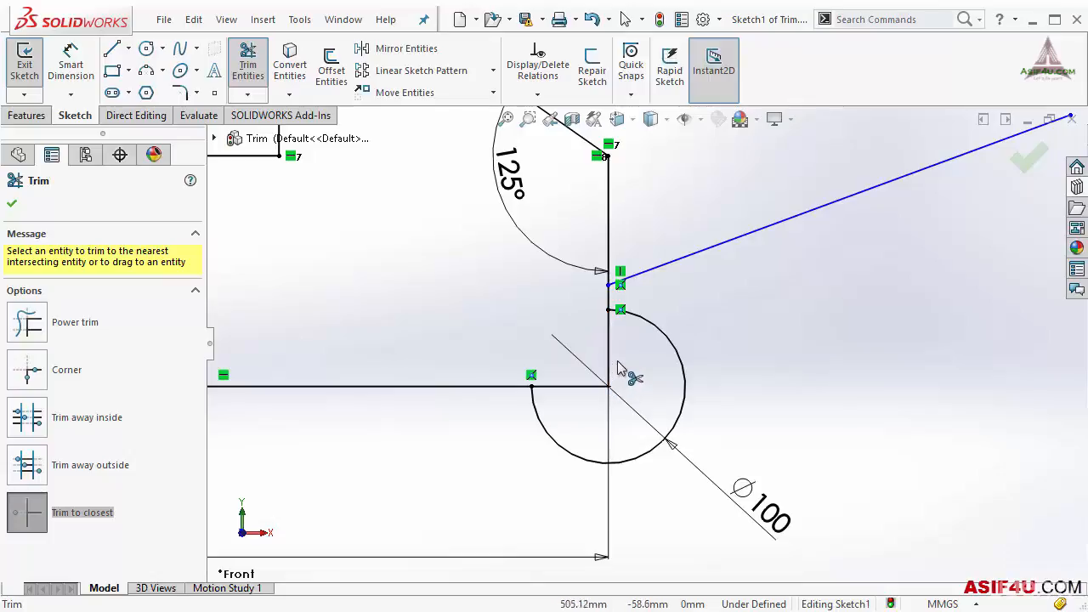
click(608, 246)
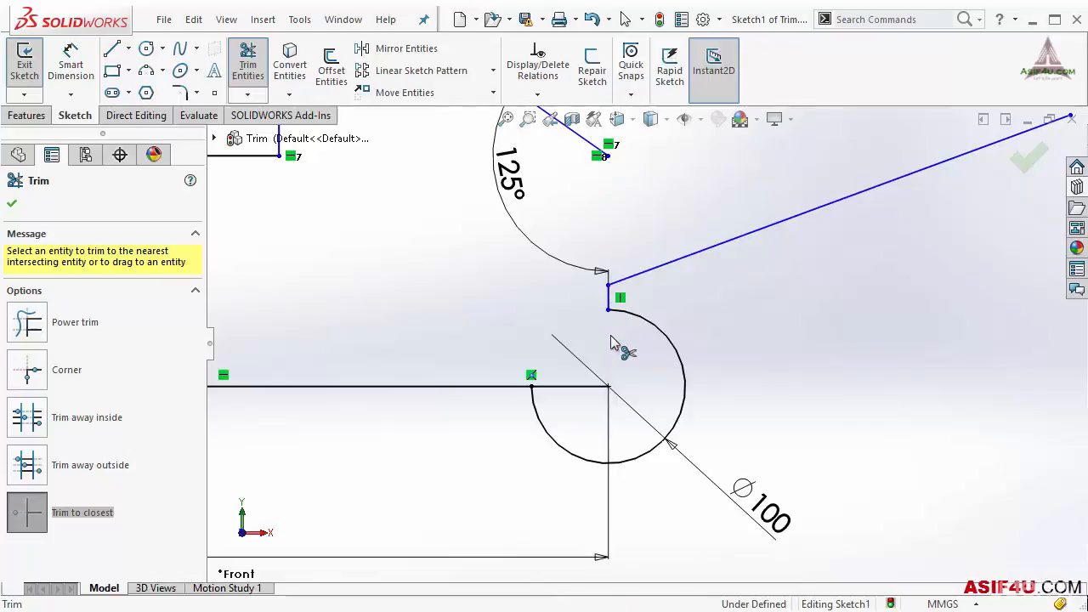
Finish trimming and undo the circle and vertical line trims
click(12, 203)
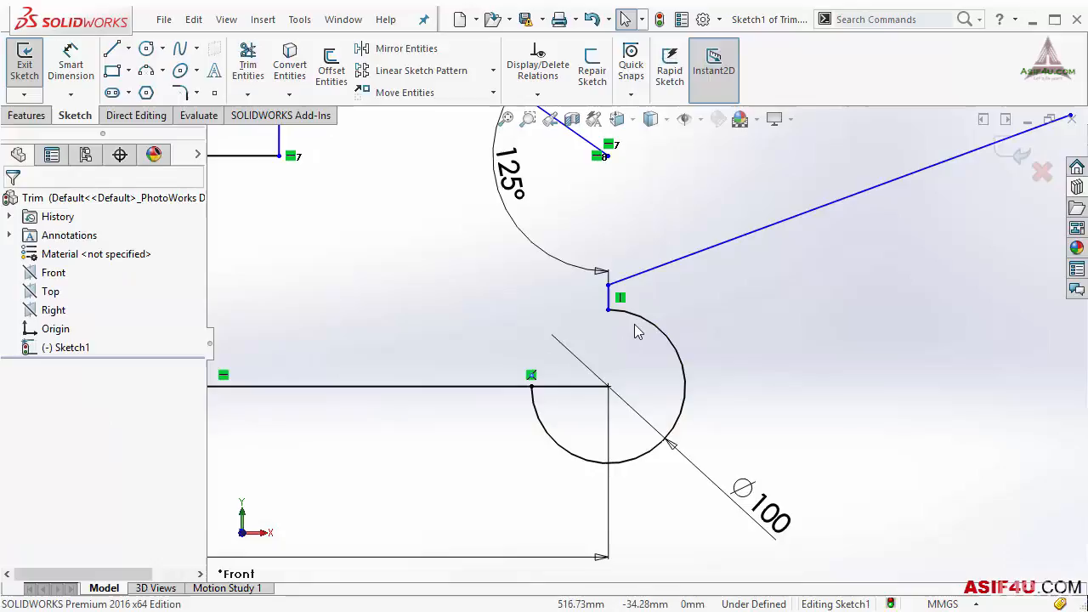
key(ctrl+z)
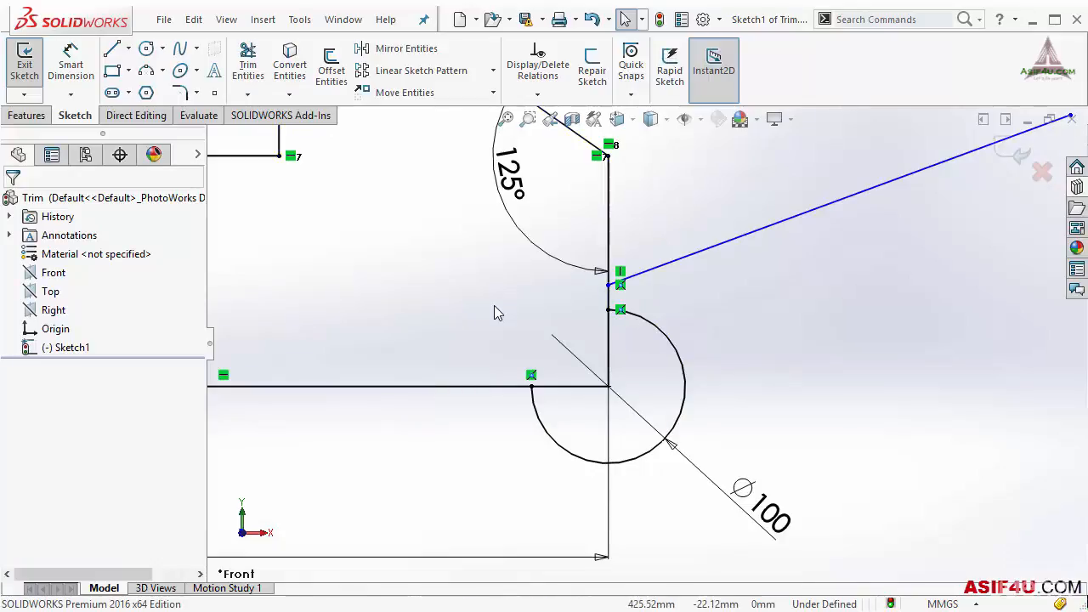
key(ctrl+z)
key(ctrl+z)
Delete the long diagonal line from the sketch
click(655, 270)
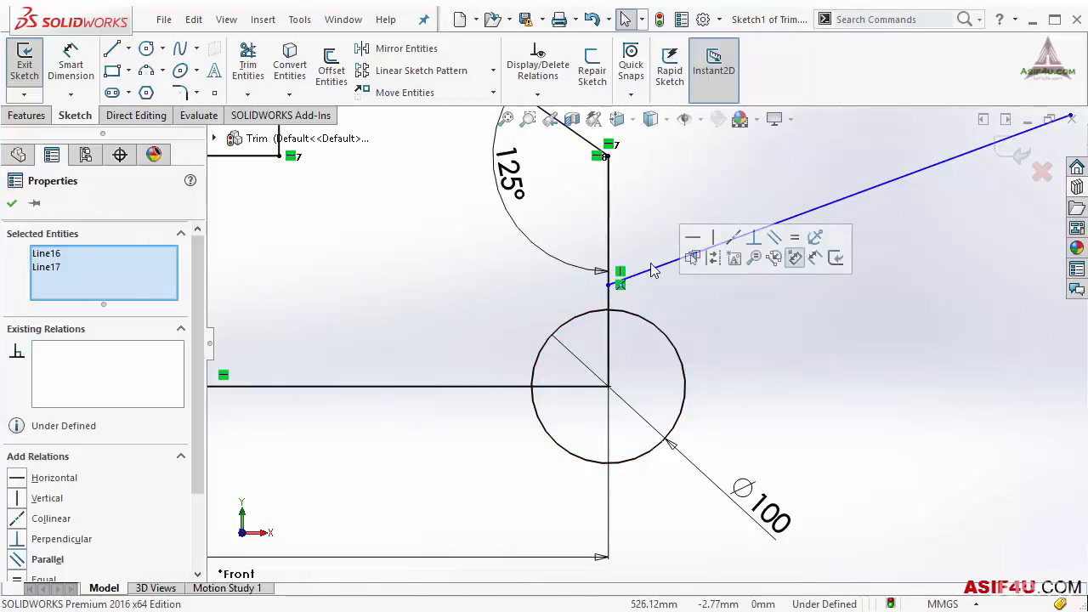
click(654, 280)
key(Delete)
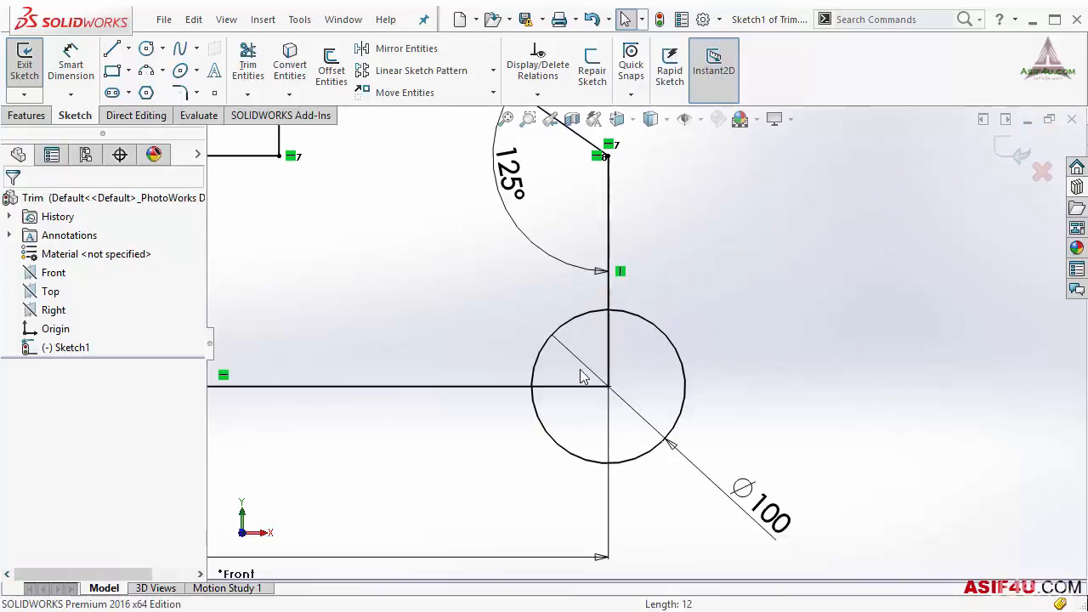
scroll(580, 369, up, 2)
scroll(637, 340, down, 3)
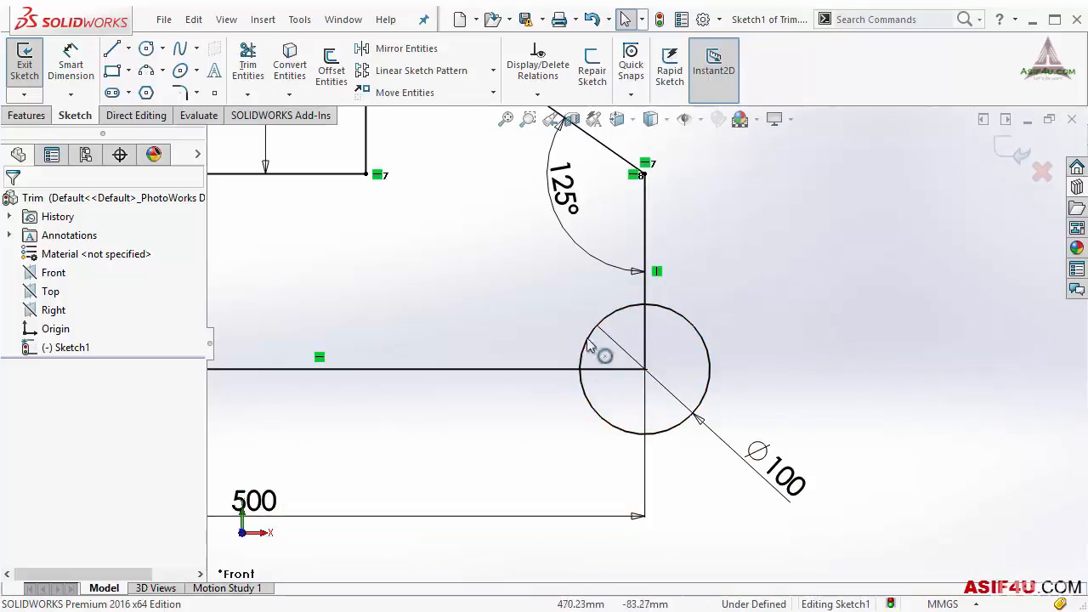
click(248, 64)
click(27, 376)
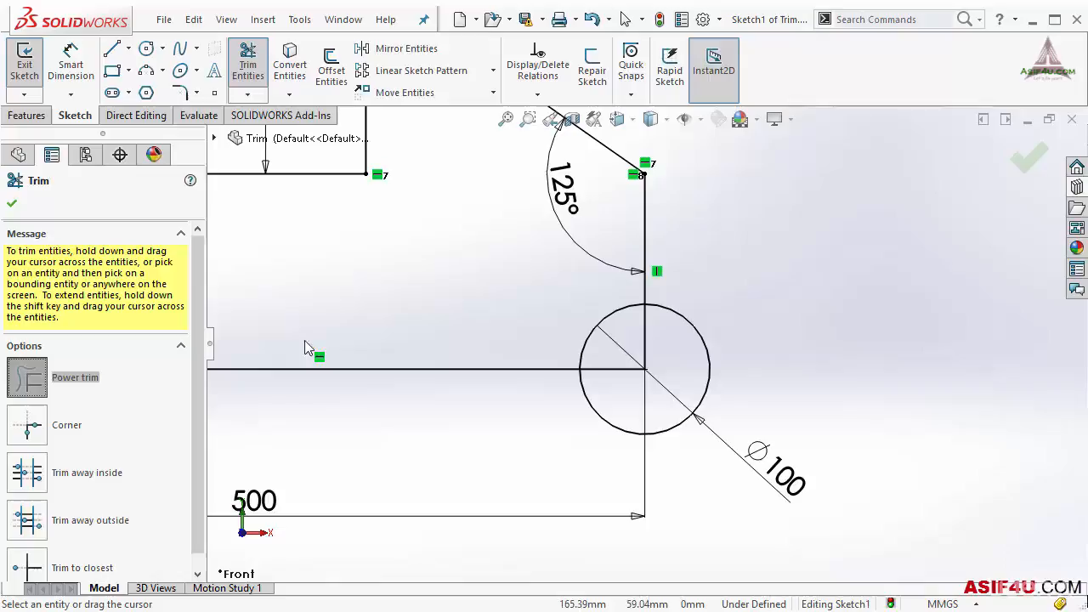
scroll(690, 343, down, 2)
click(565, 317)
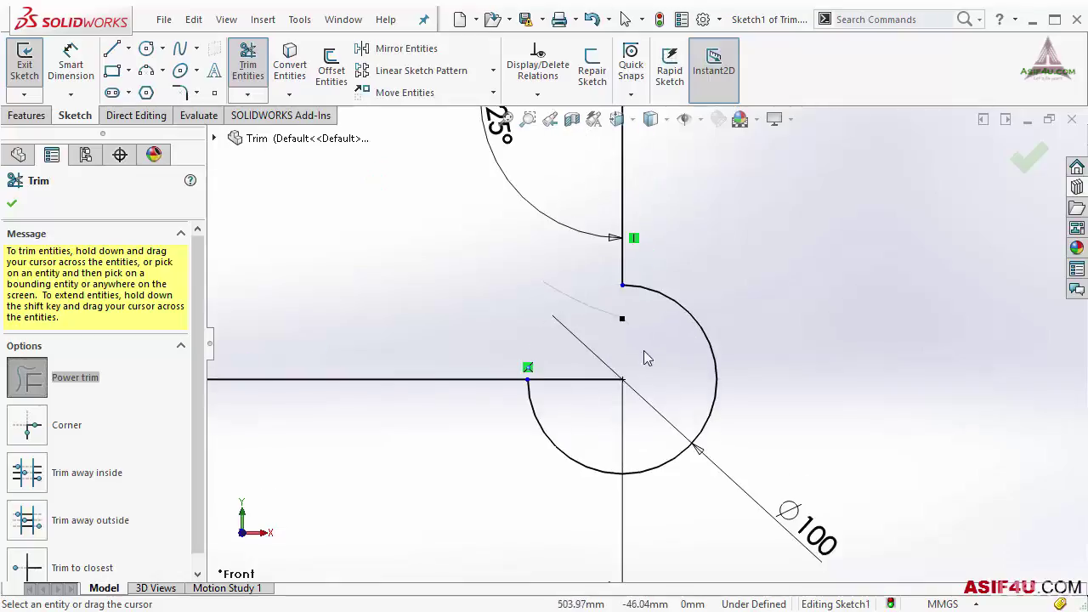
click(583, 380)
scroll(551, 347, up, 3)
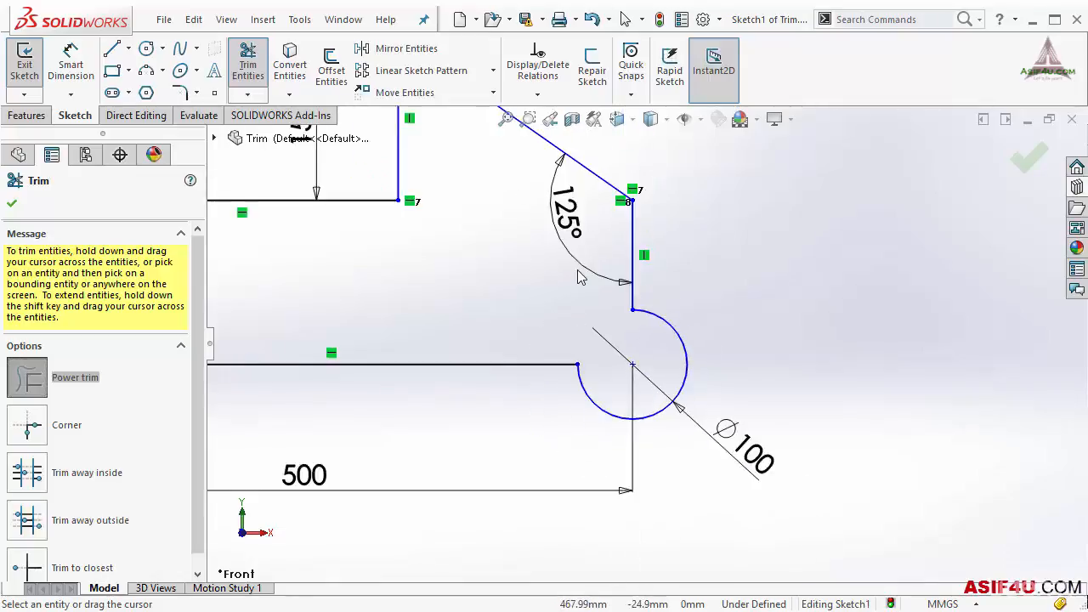
scroll(595, 383, down, 1)
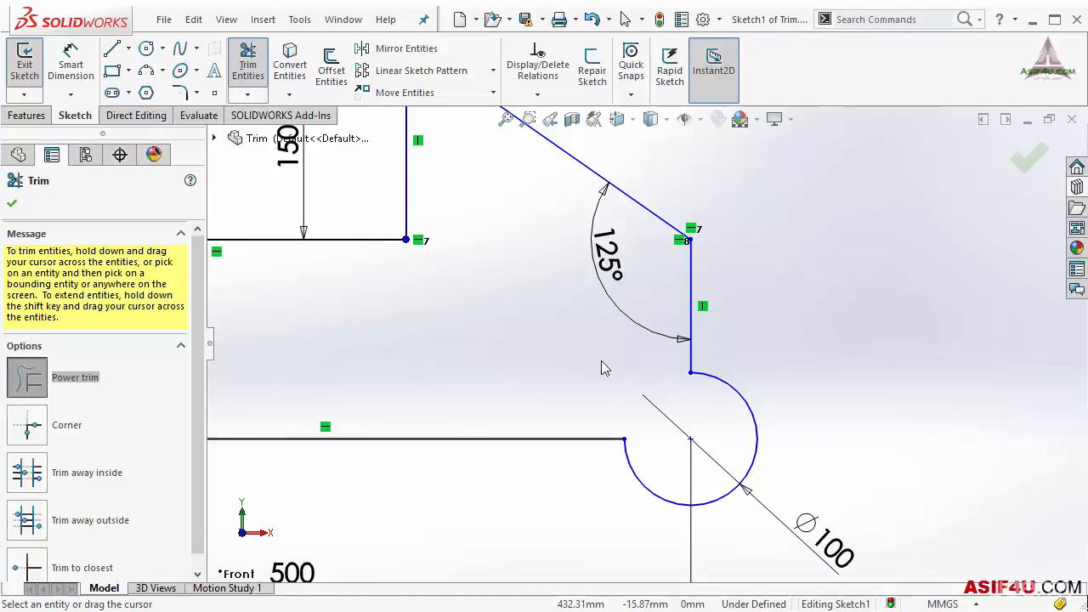
click(13, 206)
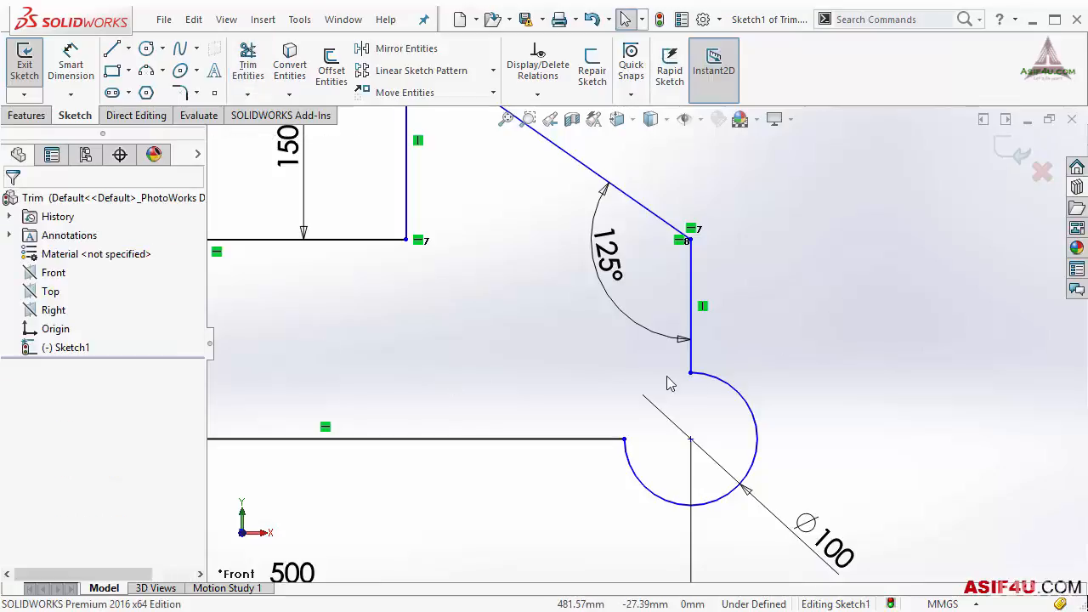
key(ctrl+z)
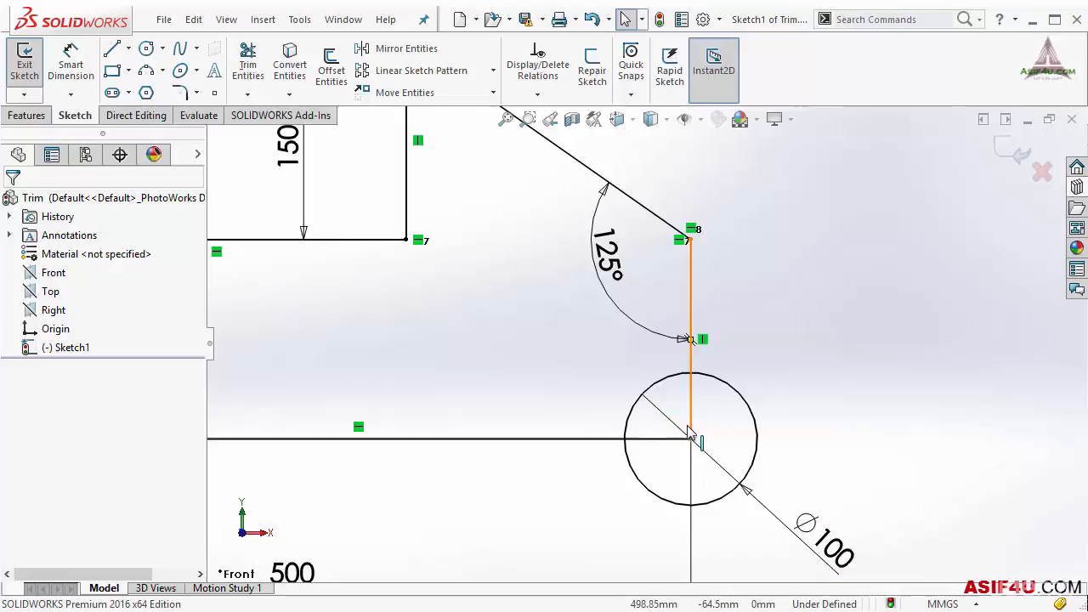
scroll(706, 396, down, 2)
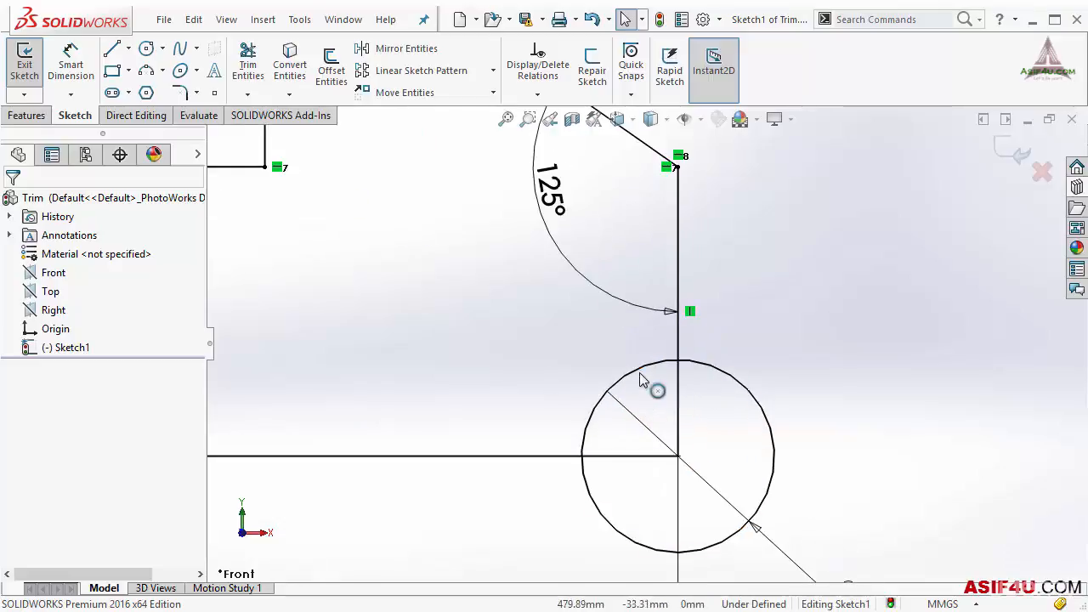
Make the Ø100 circle and the vertical and horizontal lines at its centre construction geometry
click(640, 373)
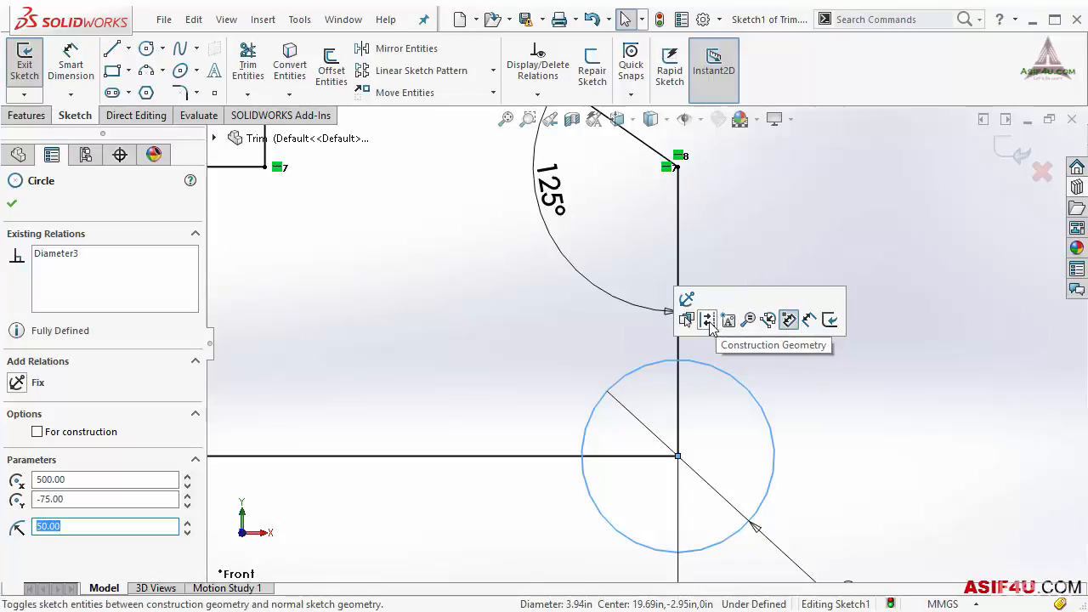
click(707, 320)
scroll(677, 393, down, 1)
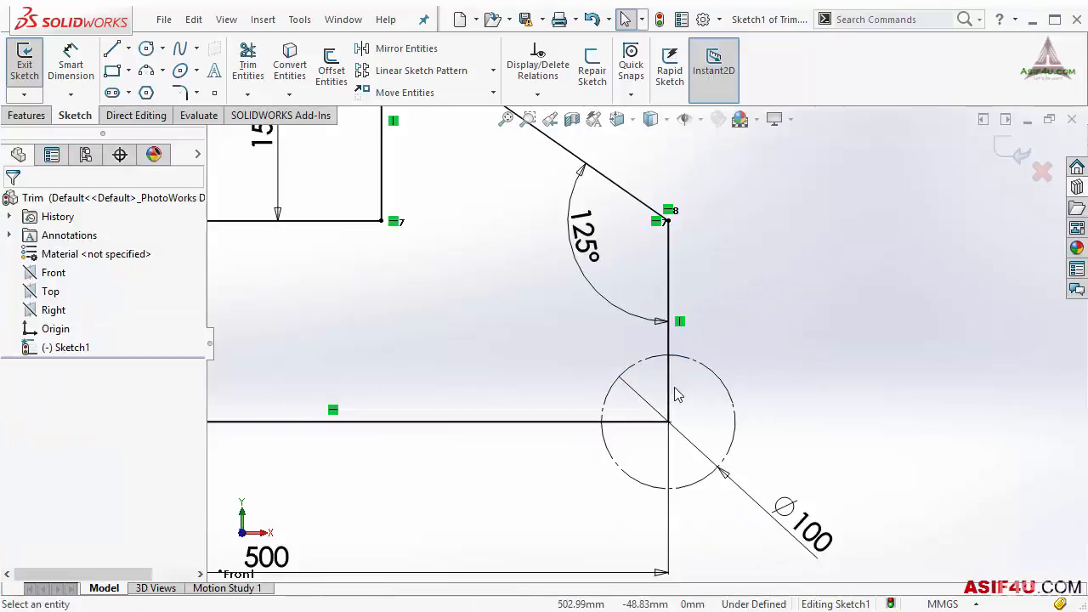
click(668, 387)
ctrl+click(650, 420)
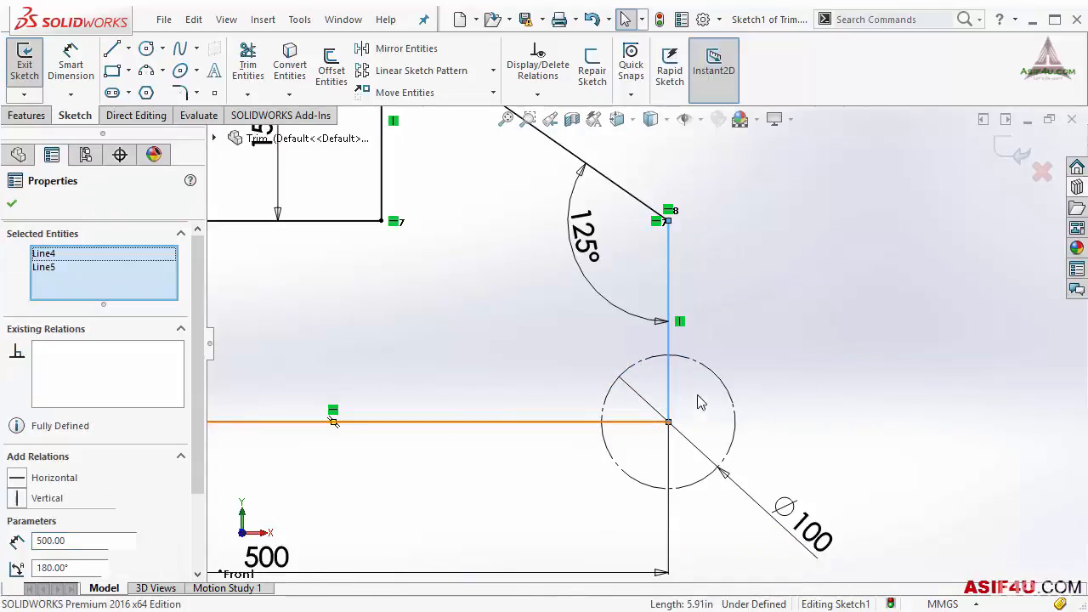
click(728, 368)
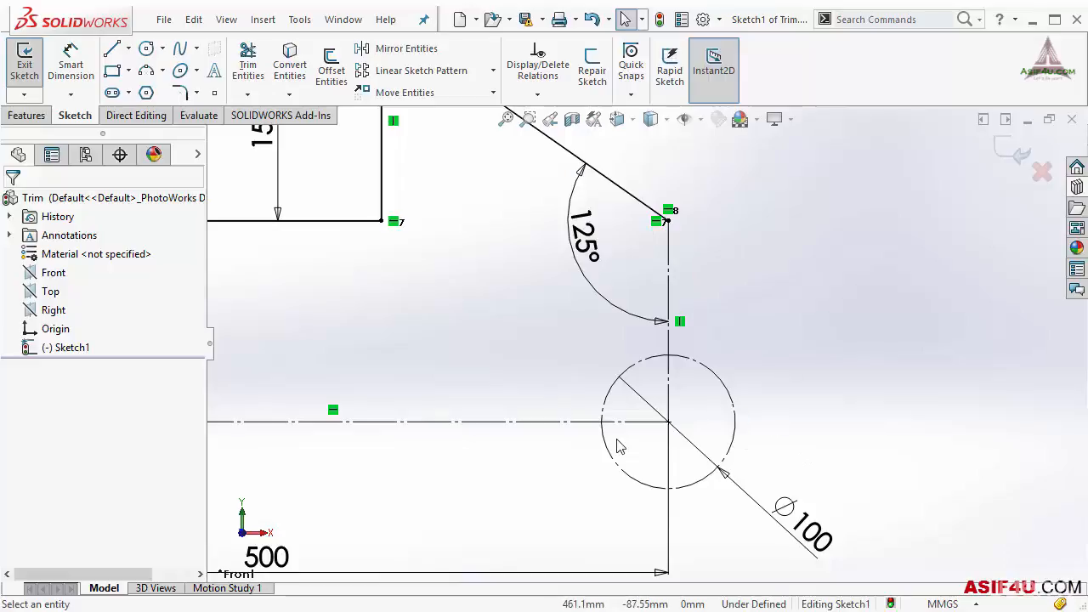
Draw a solid line from the left arc's lower end to the circle's left edge
click(113, 49)
scroll(450, 379, up, 2)
scroll(447, 375, down, 3)
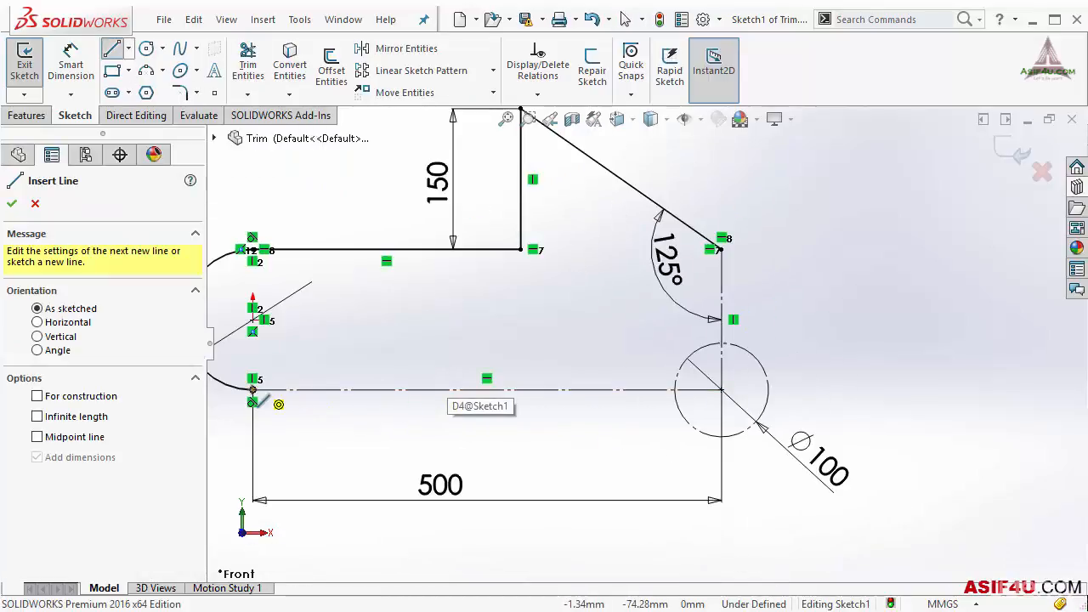
click(261, 297)
scroll(675, 382, up, 3)
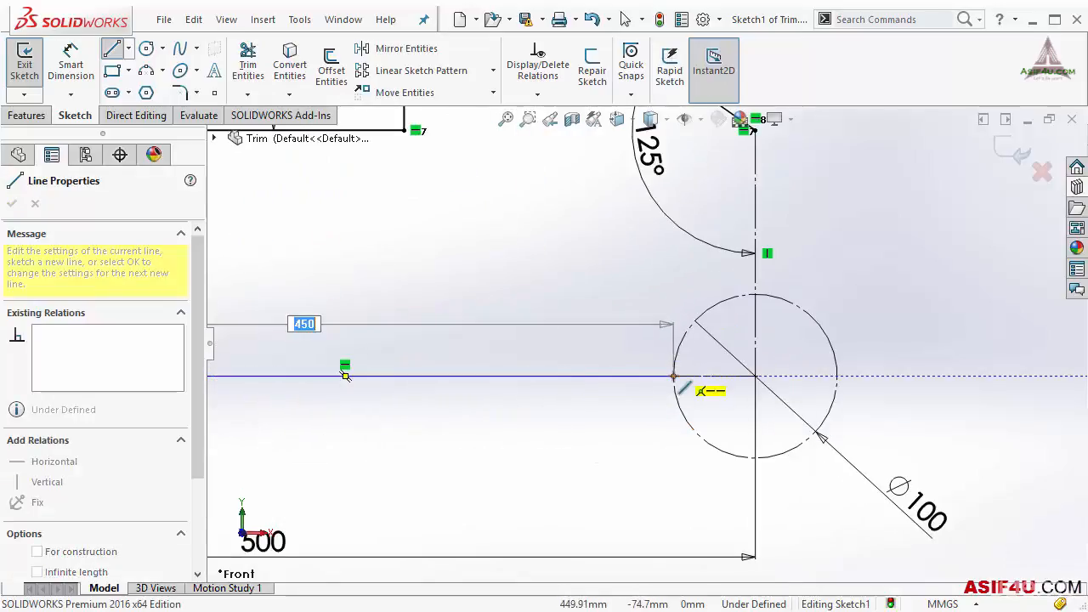
click(674, 376)
key(a)
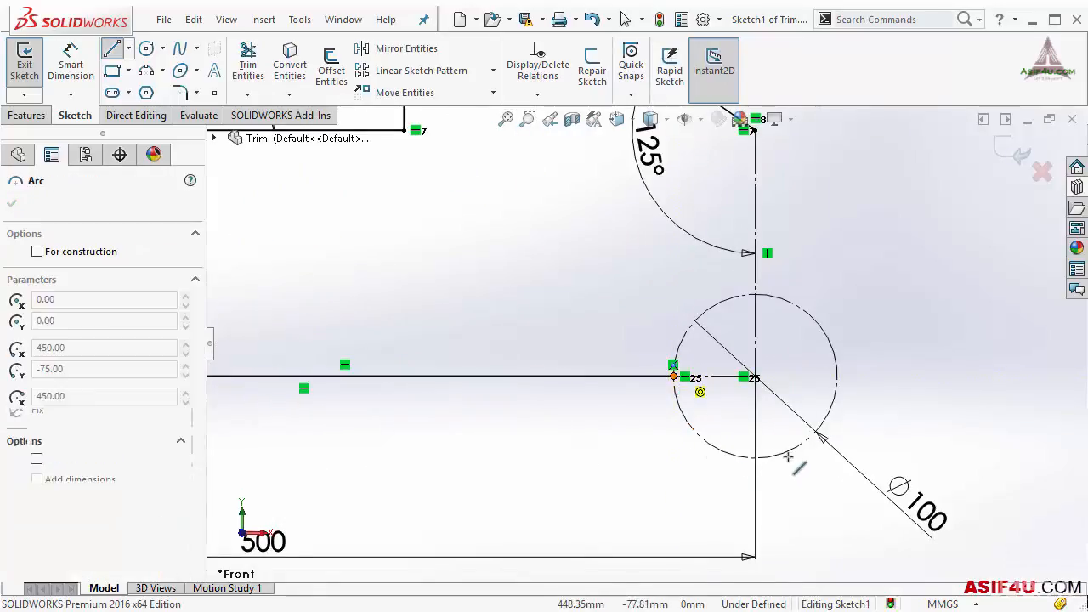
key(Escape)
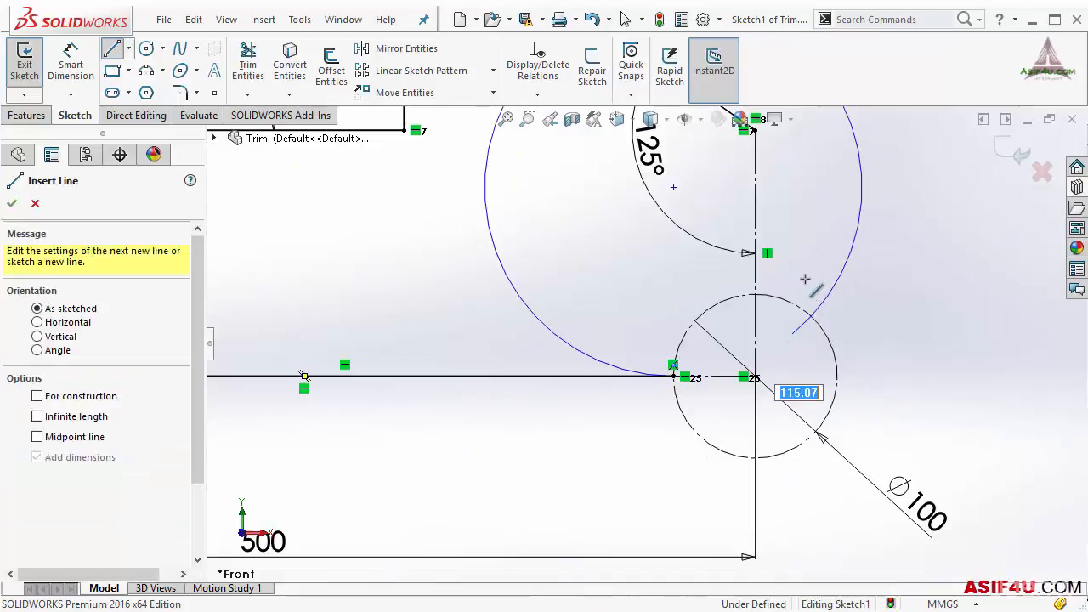
key(Escape)
Draw a vertical line from the slanted edge's end down to the circle's top
right_click(806, 294)
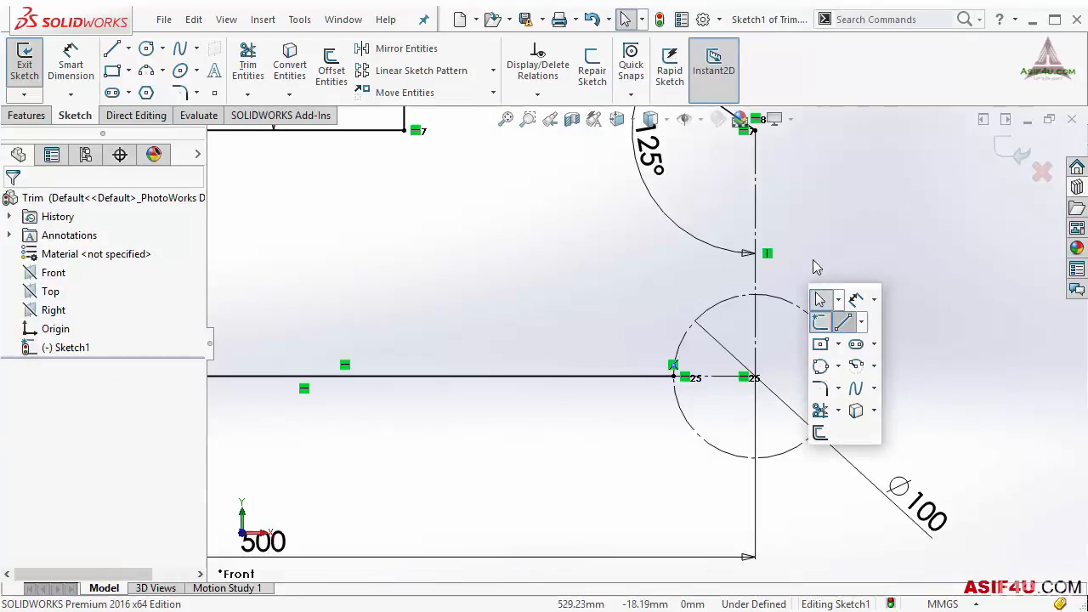
click(824, 340)
ctrl+middle_drag(769, 162, 738, 201)
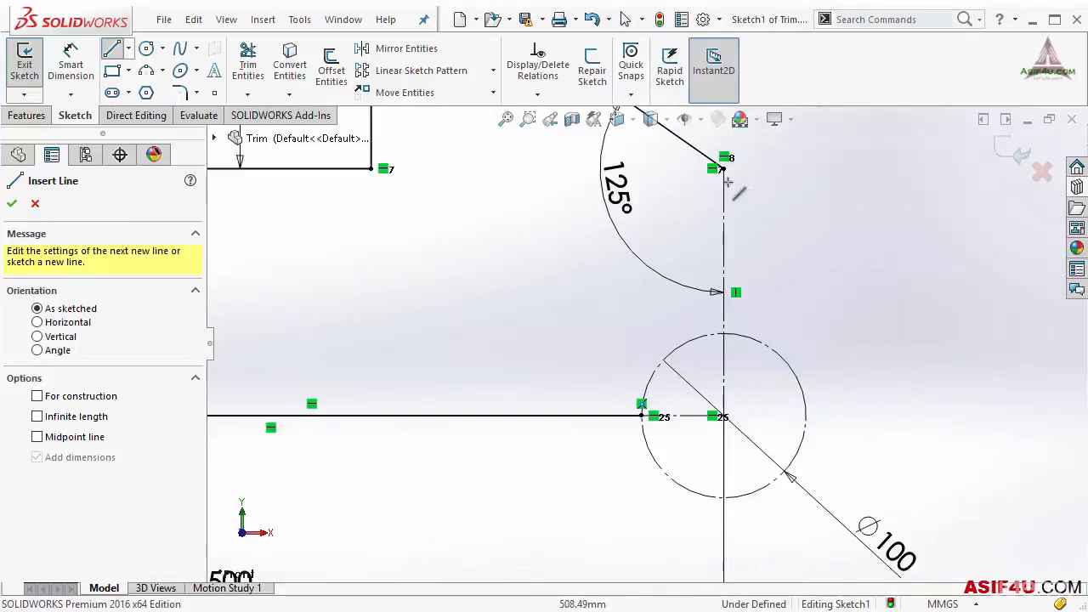
click(721, 167)
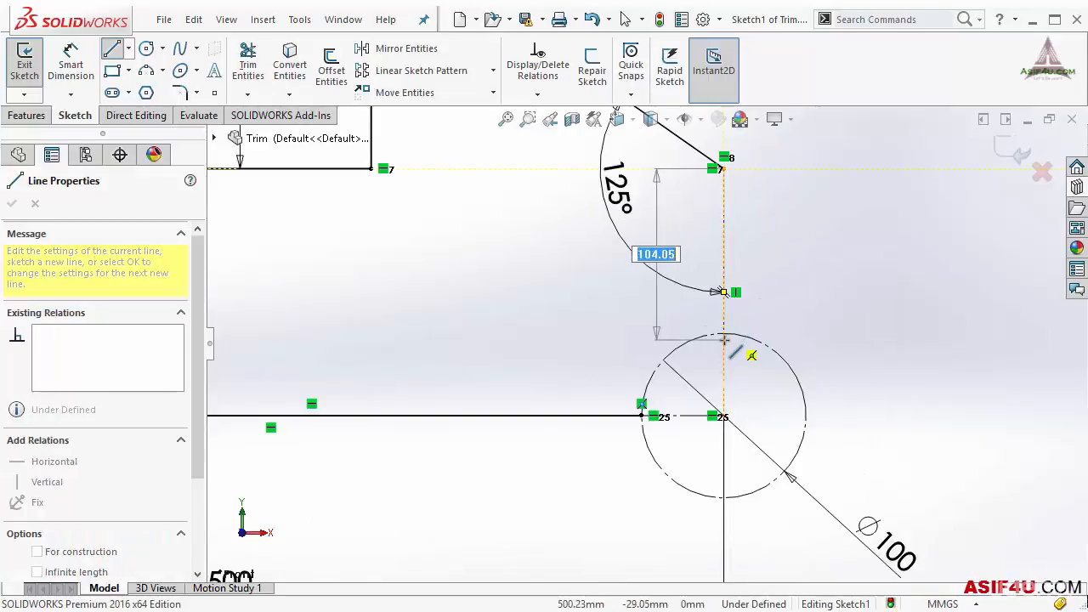
click(724, 334)
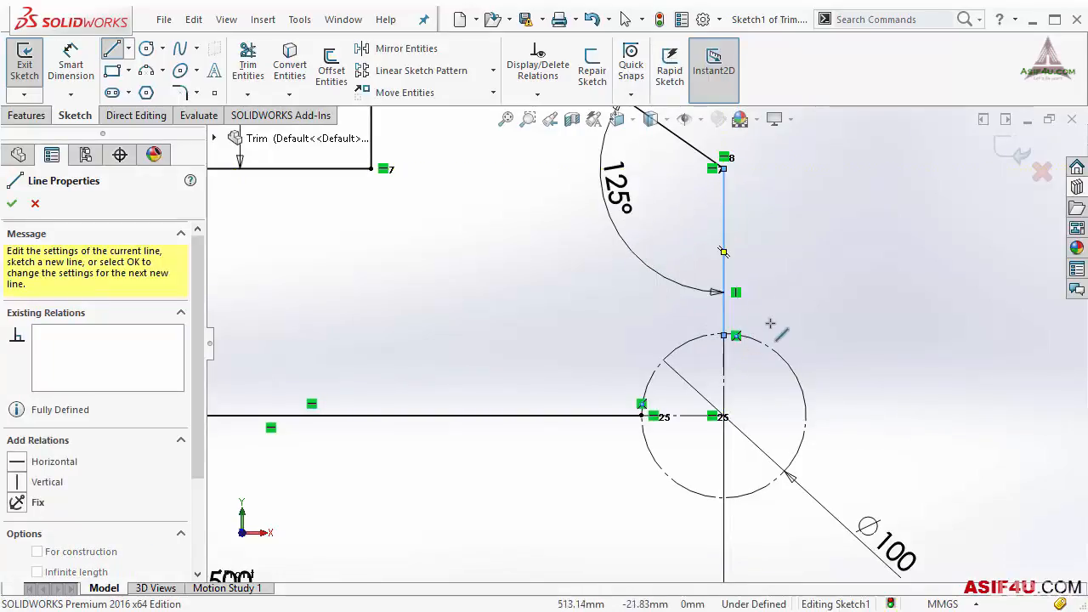
key(Escape)
scroll(753, 315, down, 2)
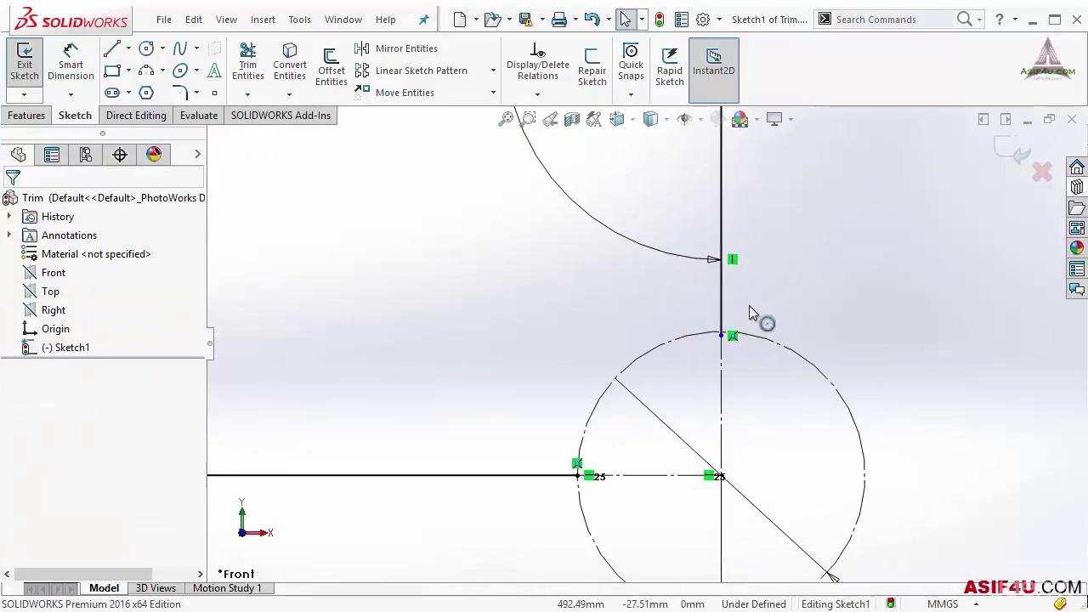
scroll(718, 347, down, 2)
Make the vertical line's end coincident with the construction circle
click(718, 335)
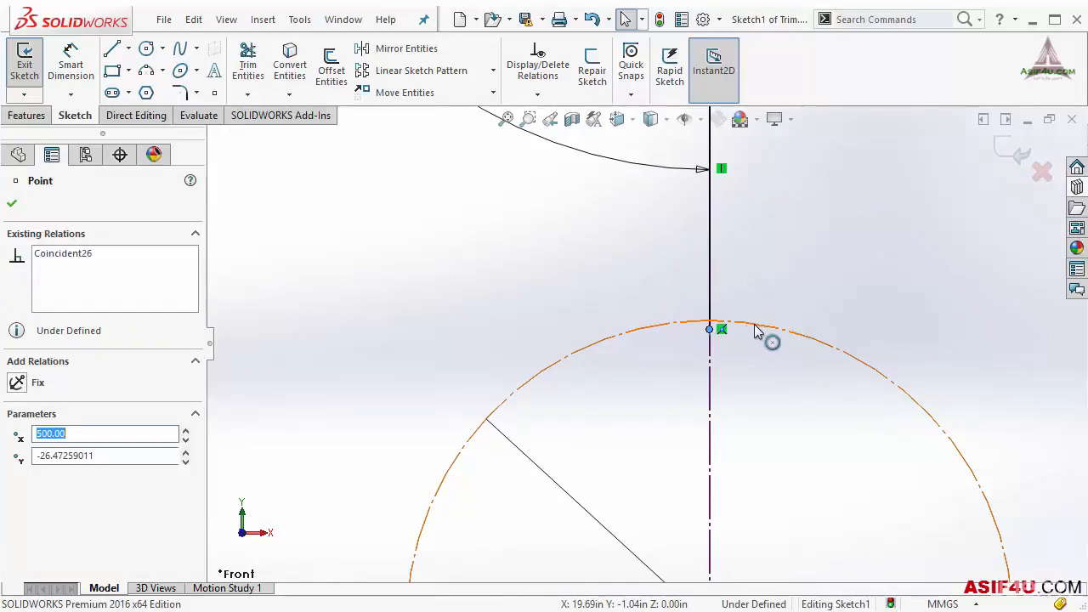
click(781, 318)
ctrl+click(721, 330)
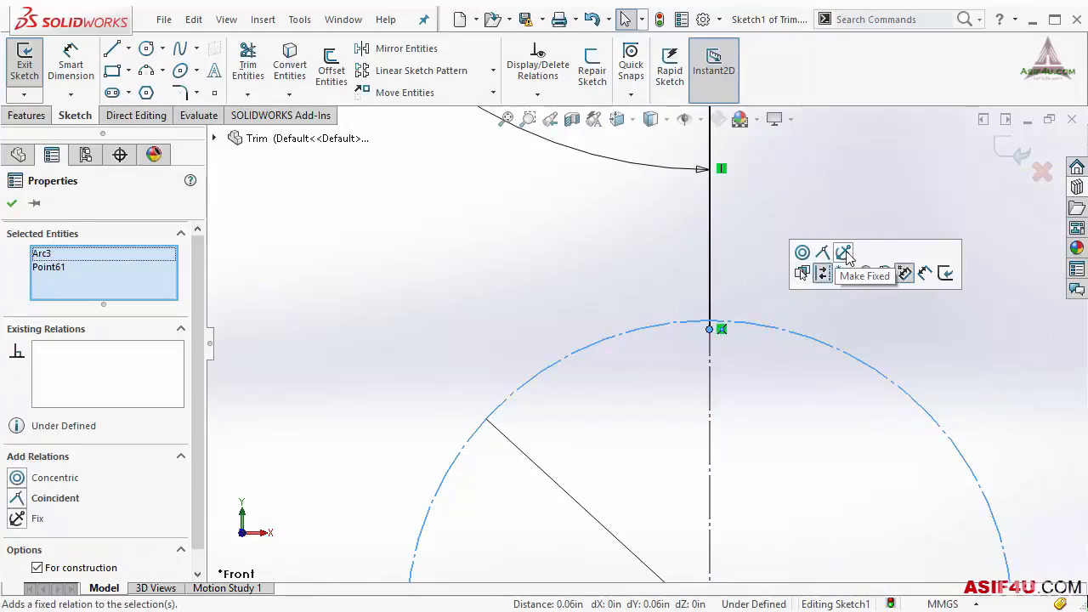
click(823, 273)
click(782, 458)
scroll(758, 455, up, 2)
scroll(758, 455, up, 1)
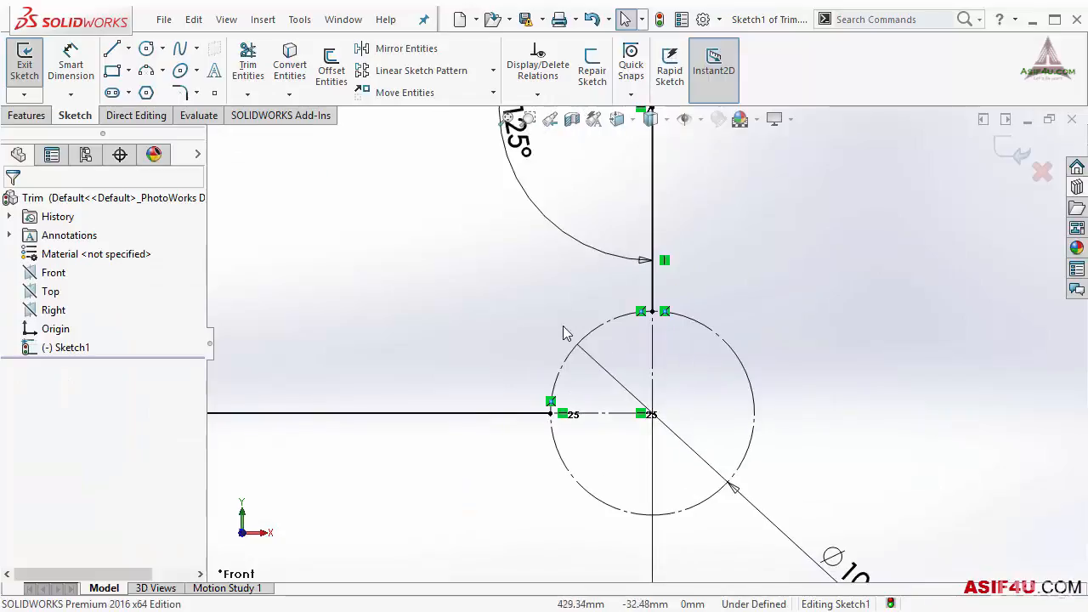
Draw a 3 Point Arc over the circle's right side joining the two line ends
click(146, 71)
click(552, 413)
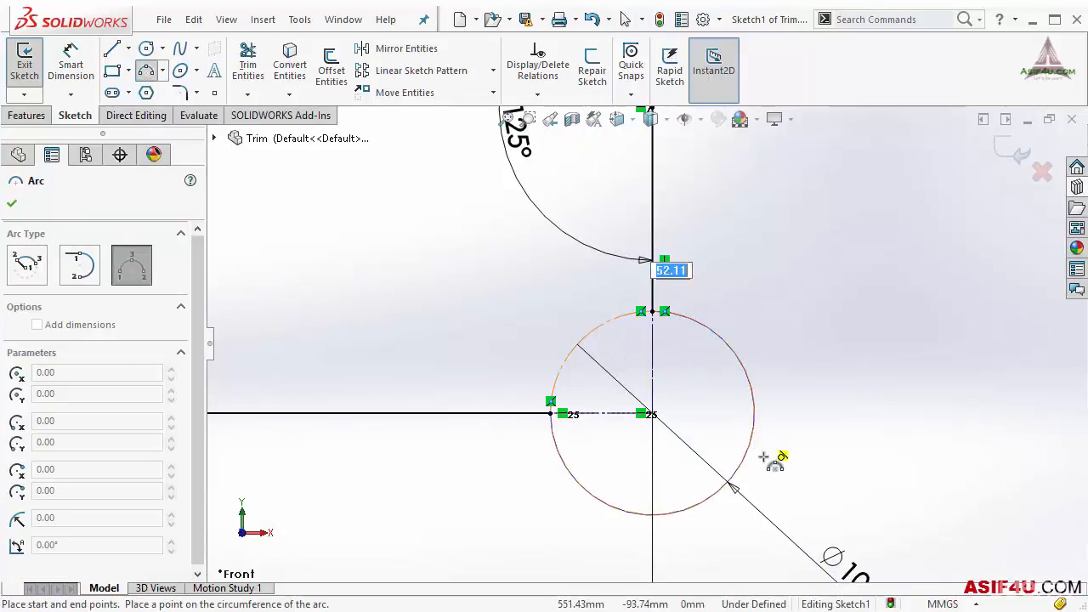
key(Escape)
click(754, 383)
key(Escape)
click(829, 430)
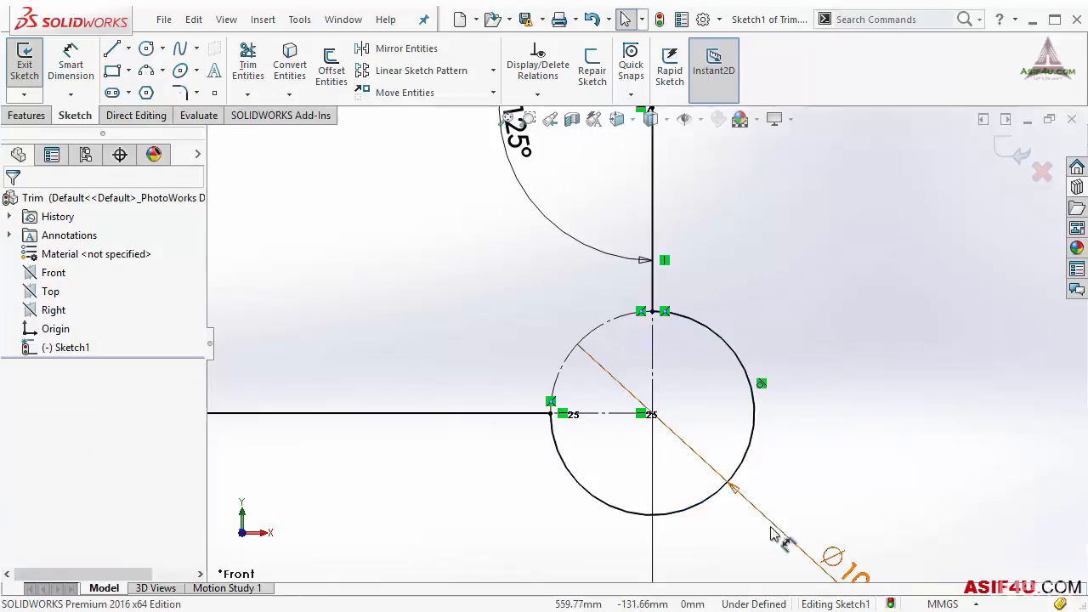
scroll(509, 297, down, 2)
scroll(520, 300, down, 2)
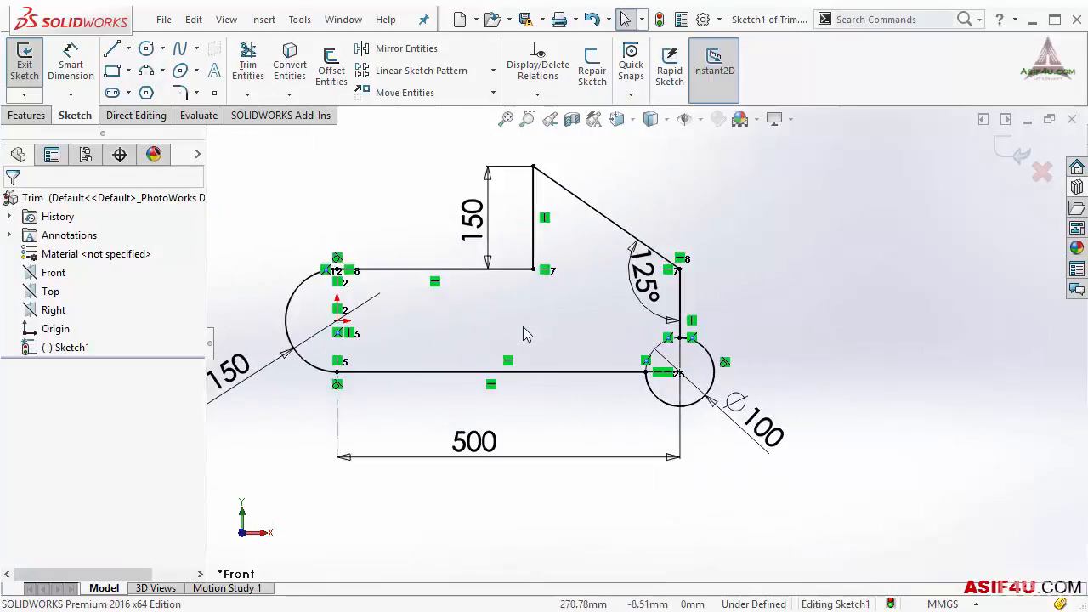
scroll(523, 326, up, 2)
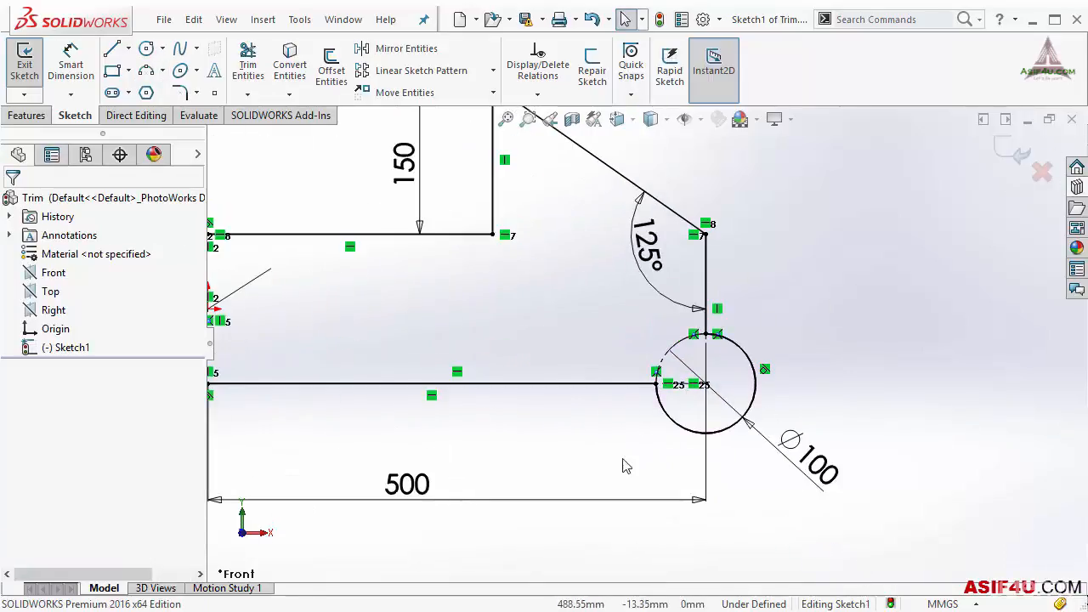